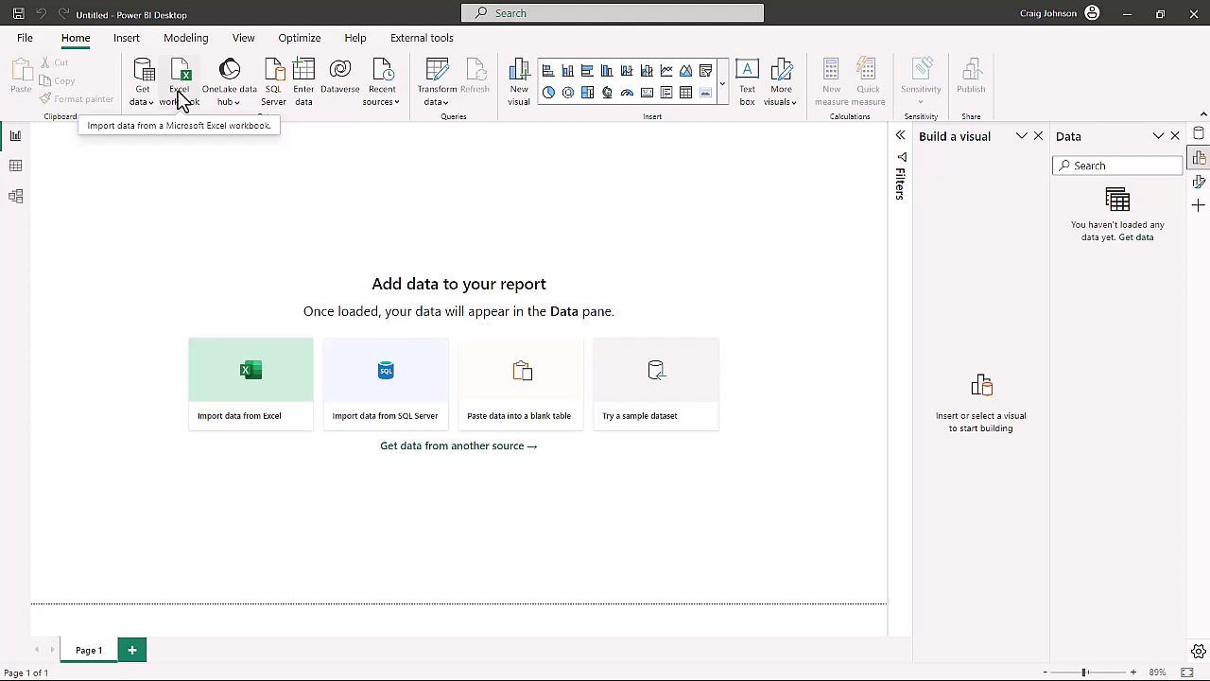
- Import the Excel workbook Parts Sales to Proper Data Set.xlsx into Power BI Desktop
{"action": "left_click", "coordinate": [145, 101]}
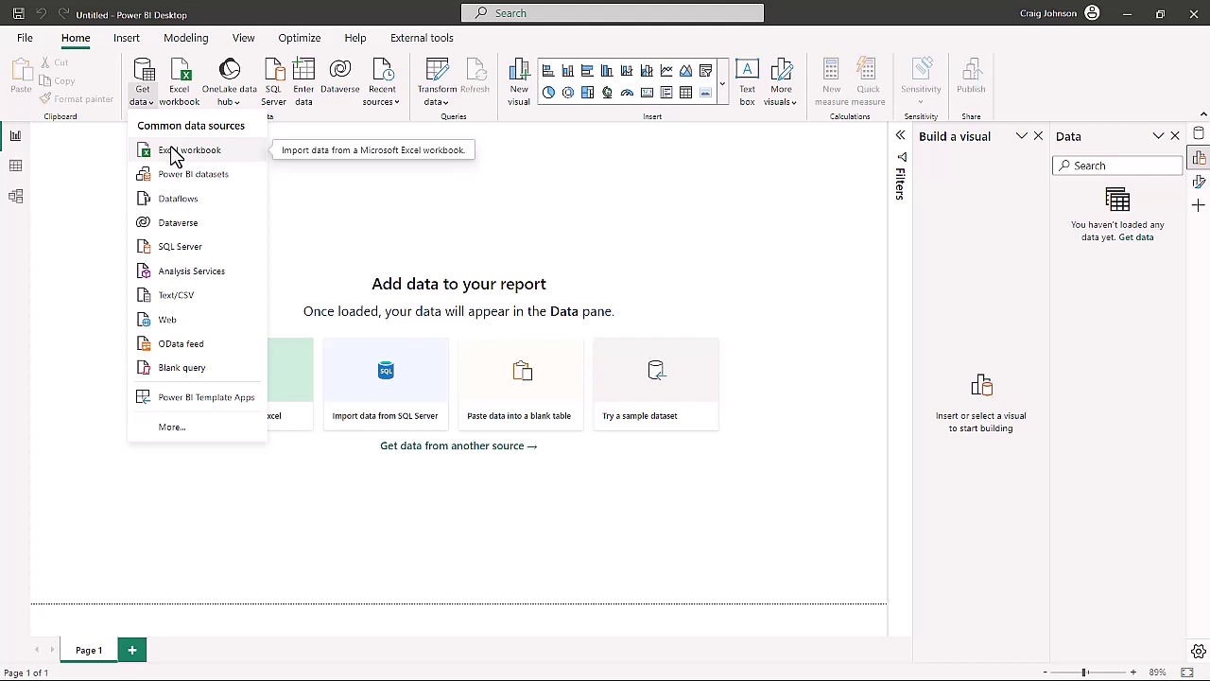
{"action": "left_click", "coordinate": [171, 150]}
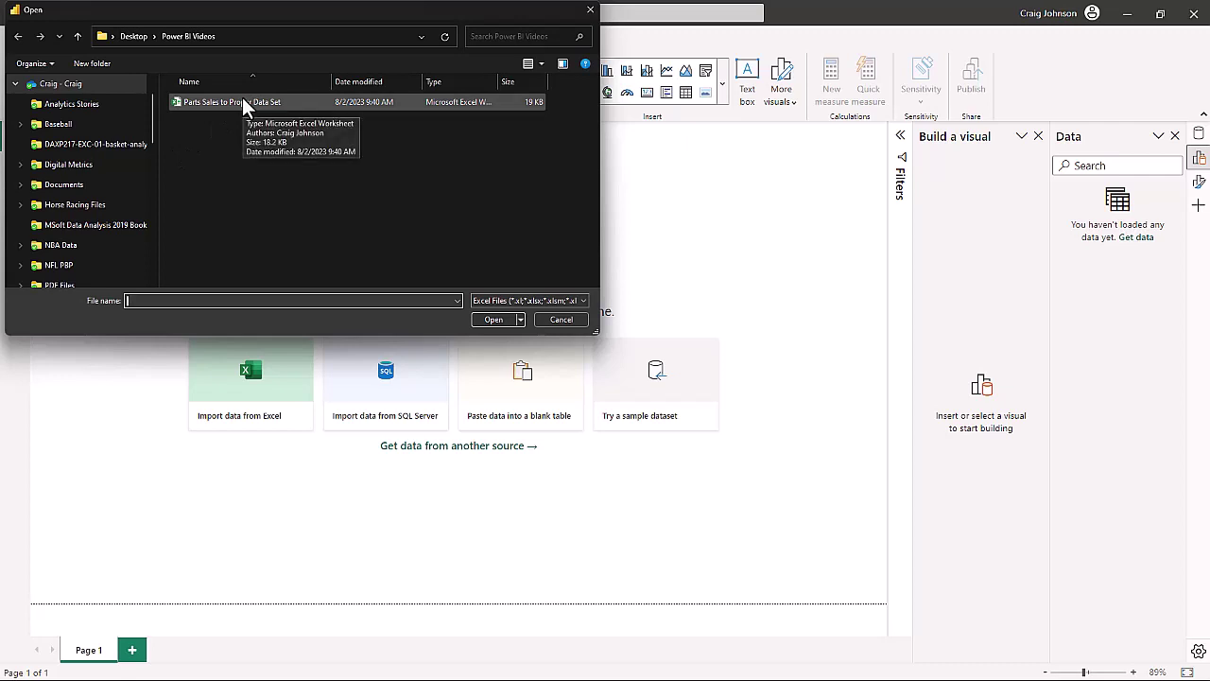
{"action": "left_click", "coordinate": [242, 101]}
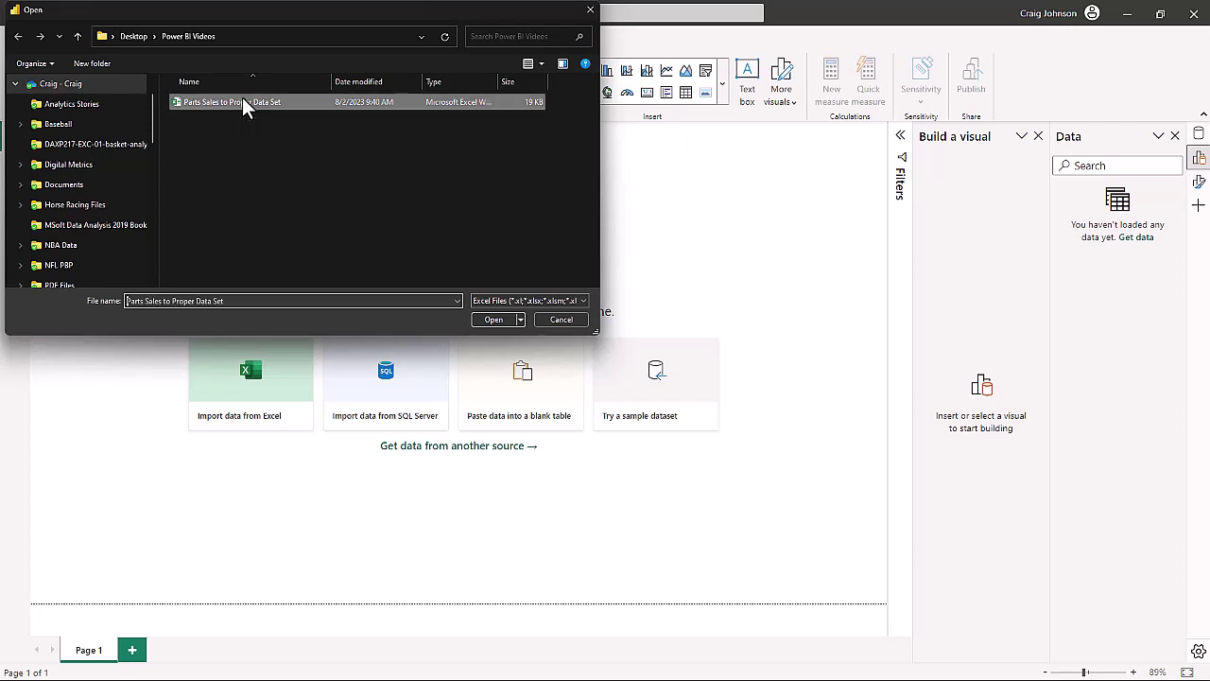
{"action": "left_click", "coordinate": [492, 318]}
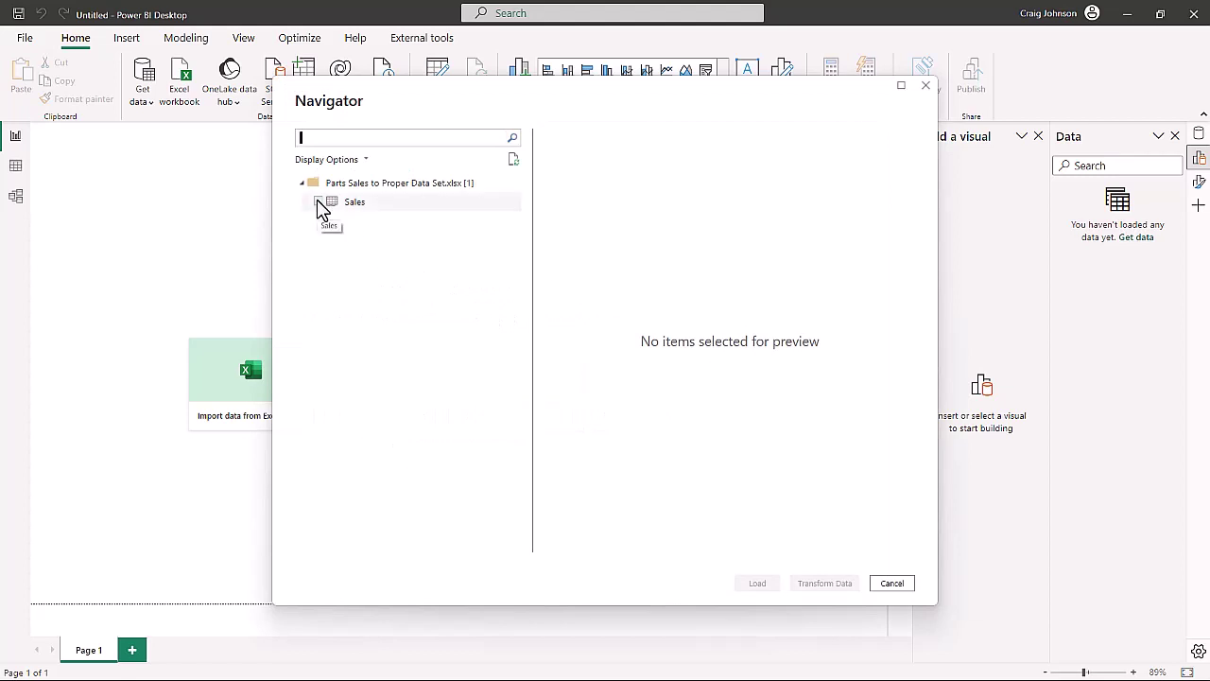
- Tick the Sales table in Navigator and scroll its preview across the monthly columns
{"action": "left_click", "coordinate": [319, 202]}
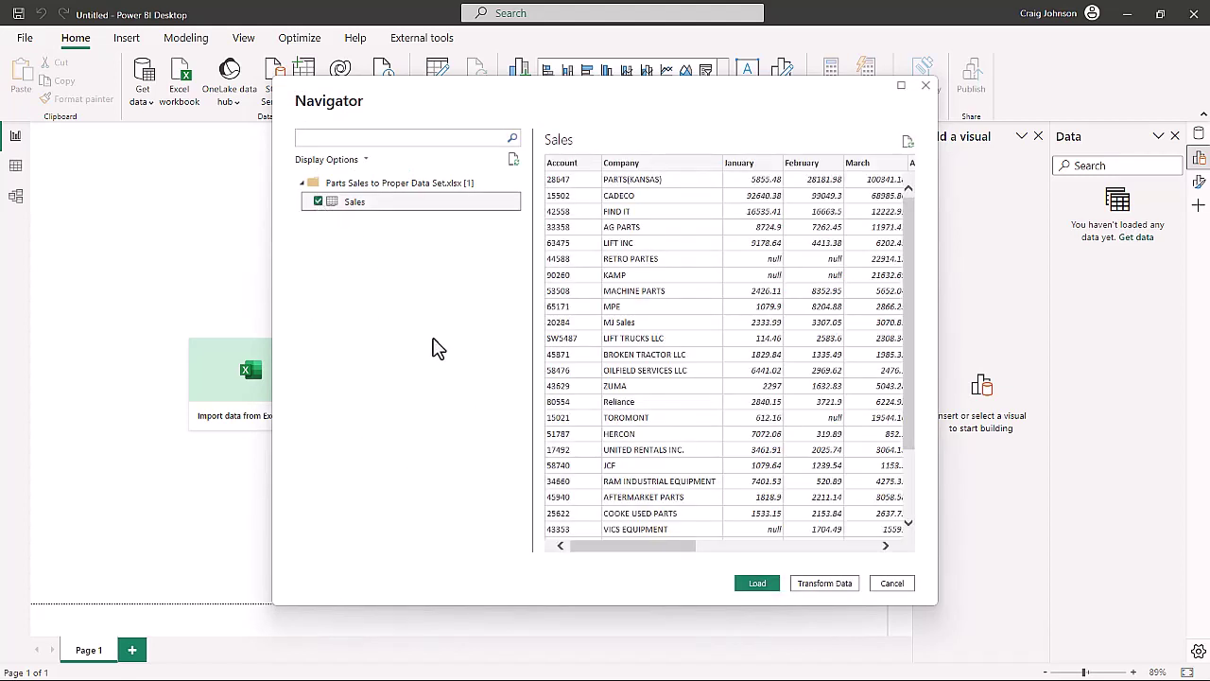
{"action": "left_click", "coordinate": [625, 544]}
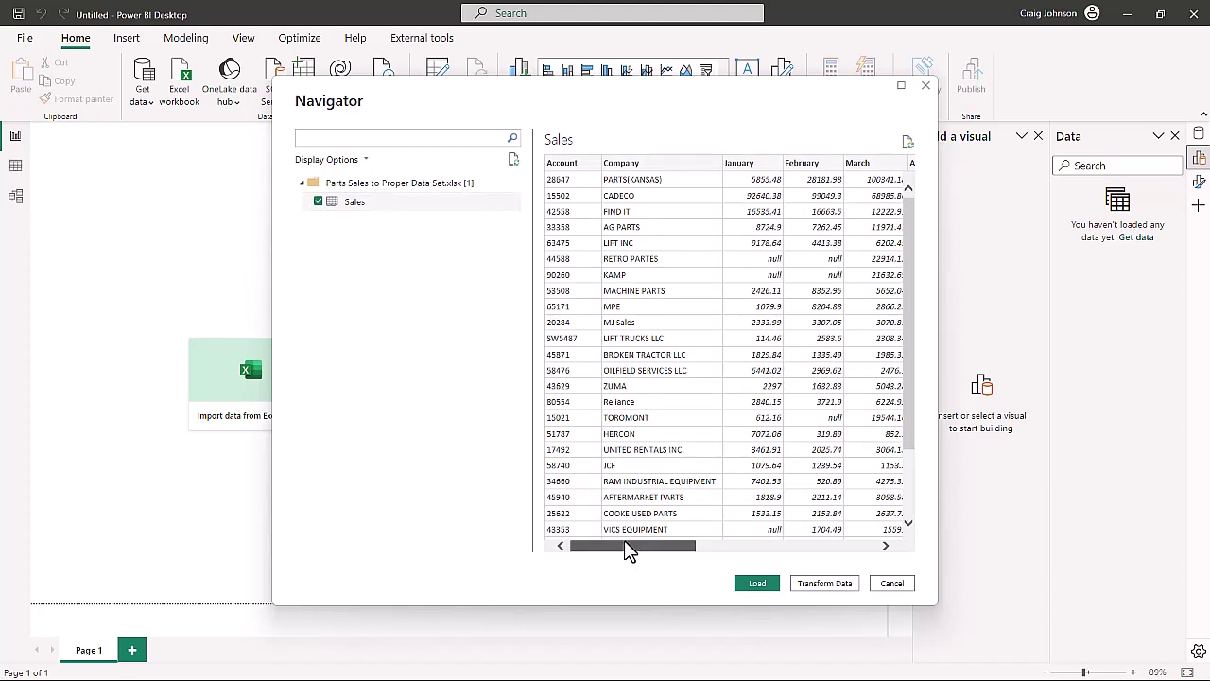
{"action": "left_click_drag", "start_coordinate": [625, 545], "coordinate": [856, 544]}
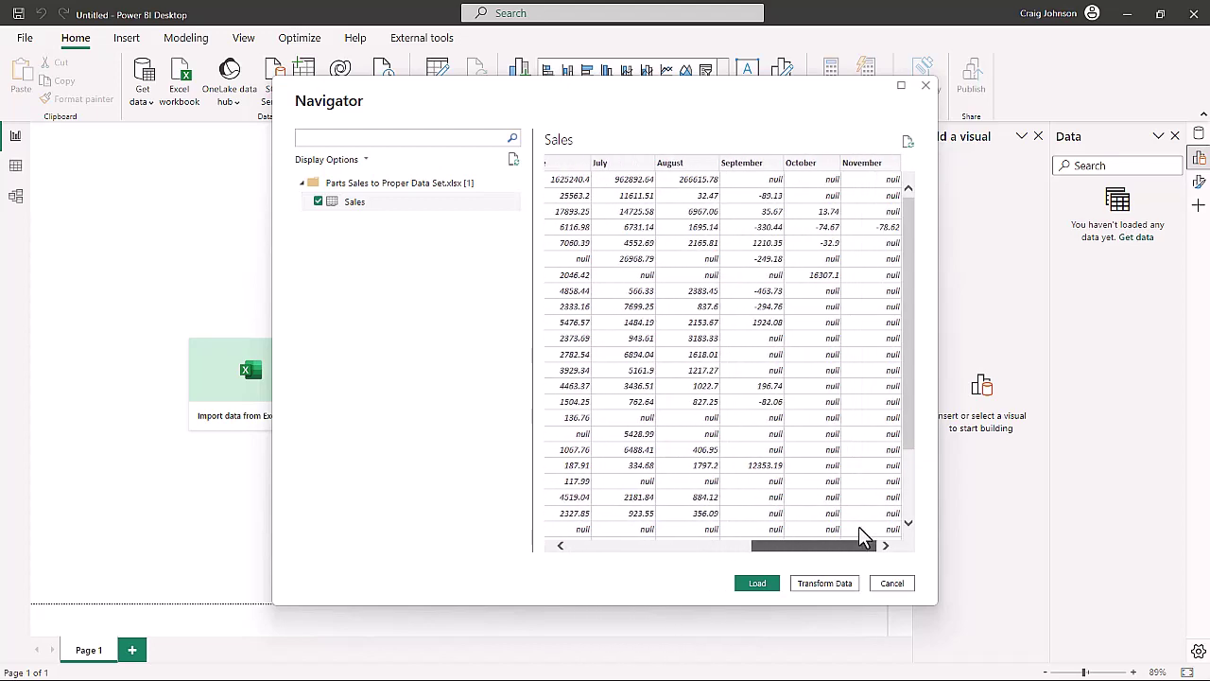
{"action": "left_click_drag", "start_coordinate": [858, 527], "coordinate": [575, 527]}
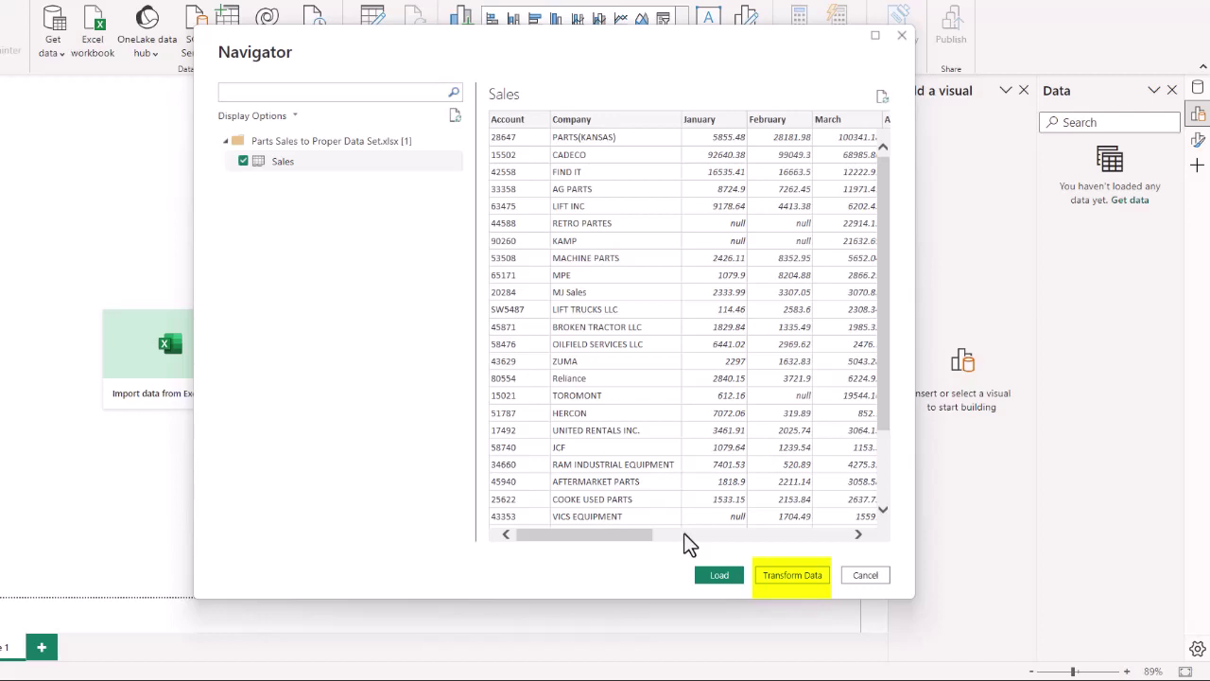
- Send the Sales table to Power Query and rename the query DemoSales
{"action": "left_click", "coordinate": [801, 577]}
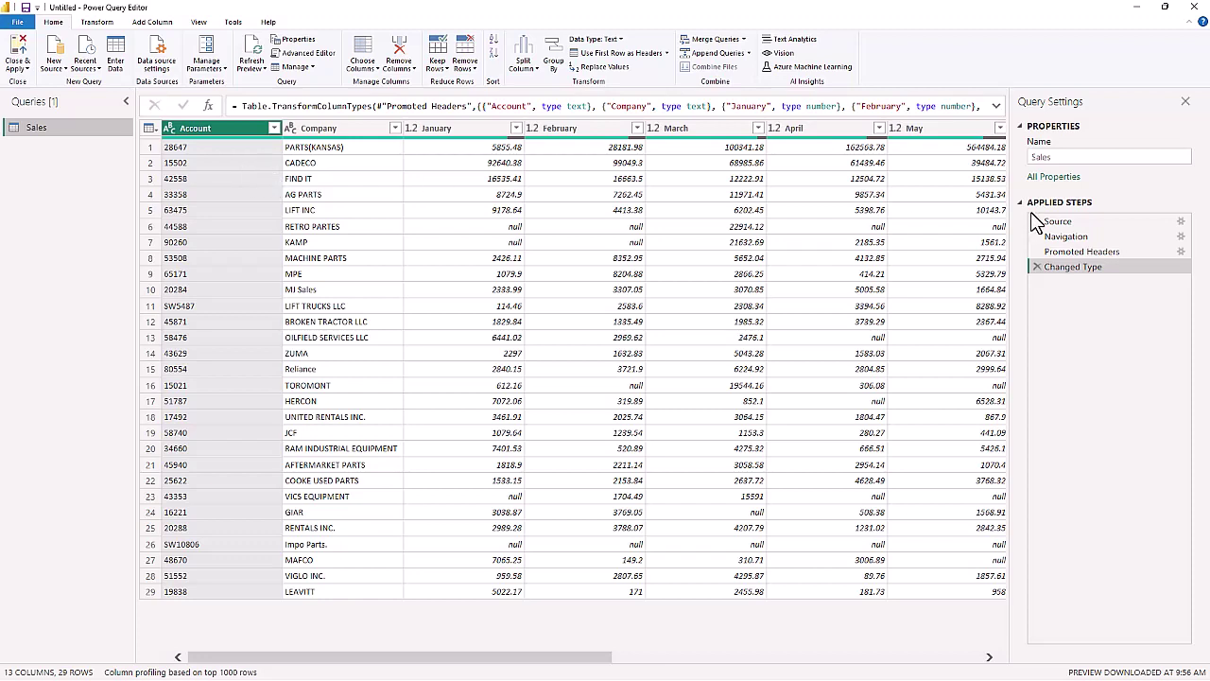
{"action": "left_click", "coordinate": [1073, 157]}
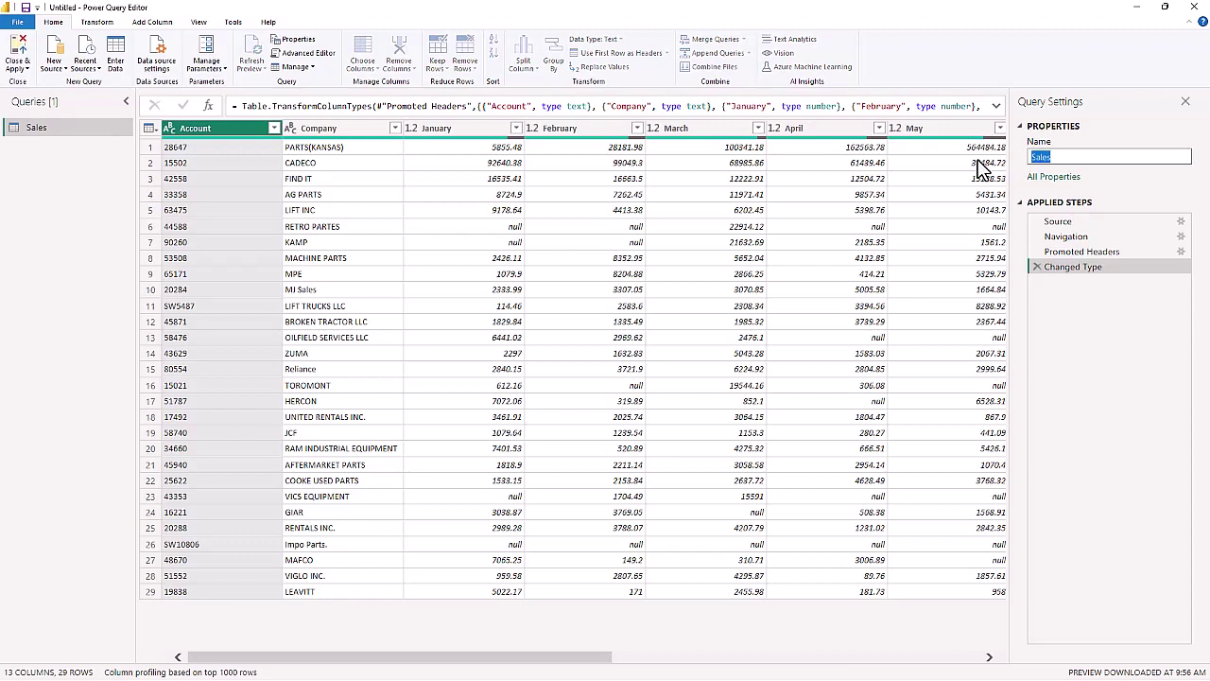
{"action": "type", "text": "DemoS"}
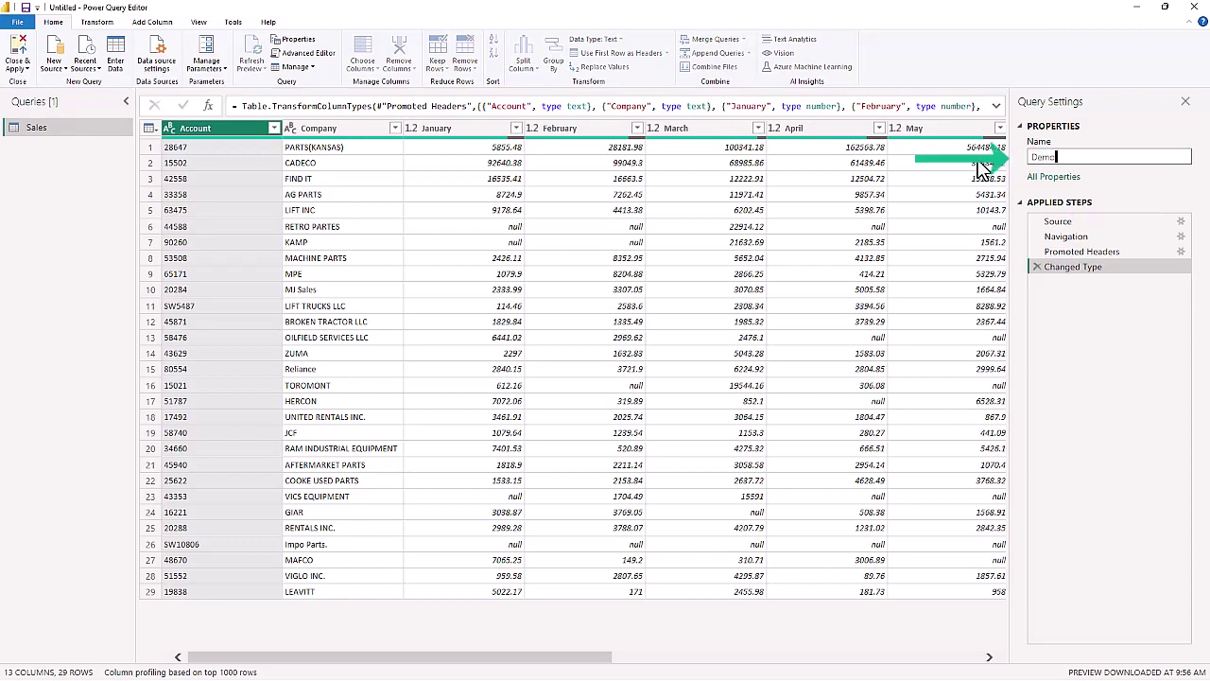
{"action": "type", "text": "ales"}
{"action": "key", "text": "Return"}
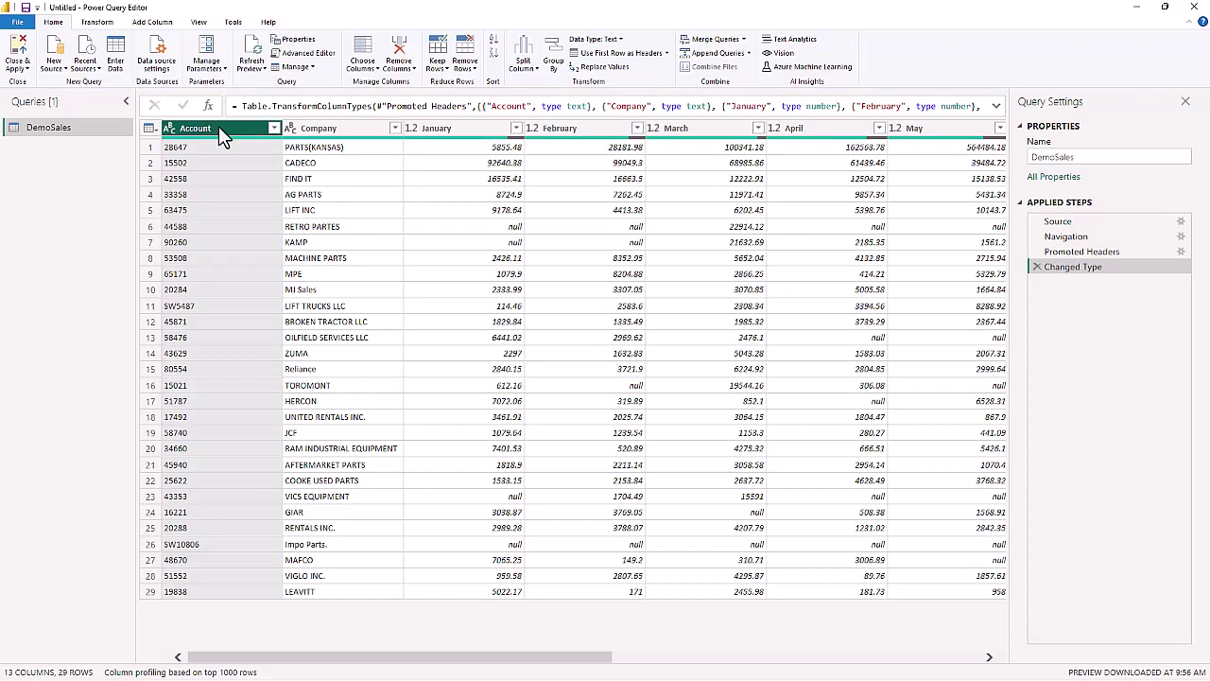
- Delete the Account column so Company becomes the first column
{"action": "right_click", "coordinate": [218, 125]}
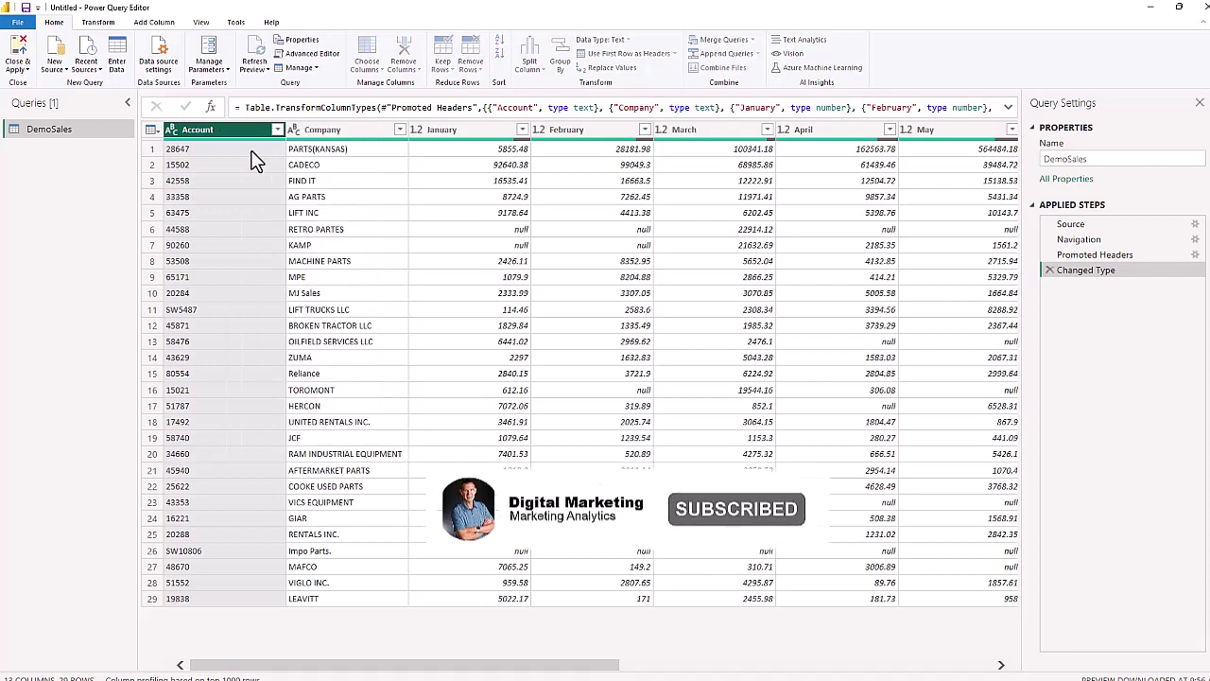
{"action": "key", "text": "Delete"}
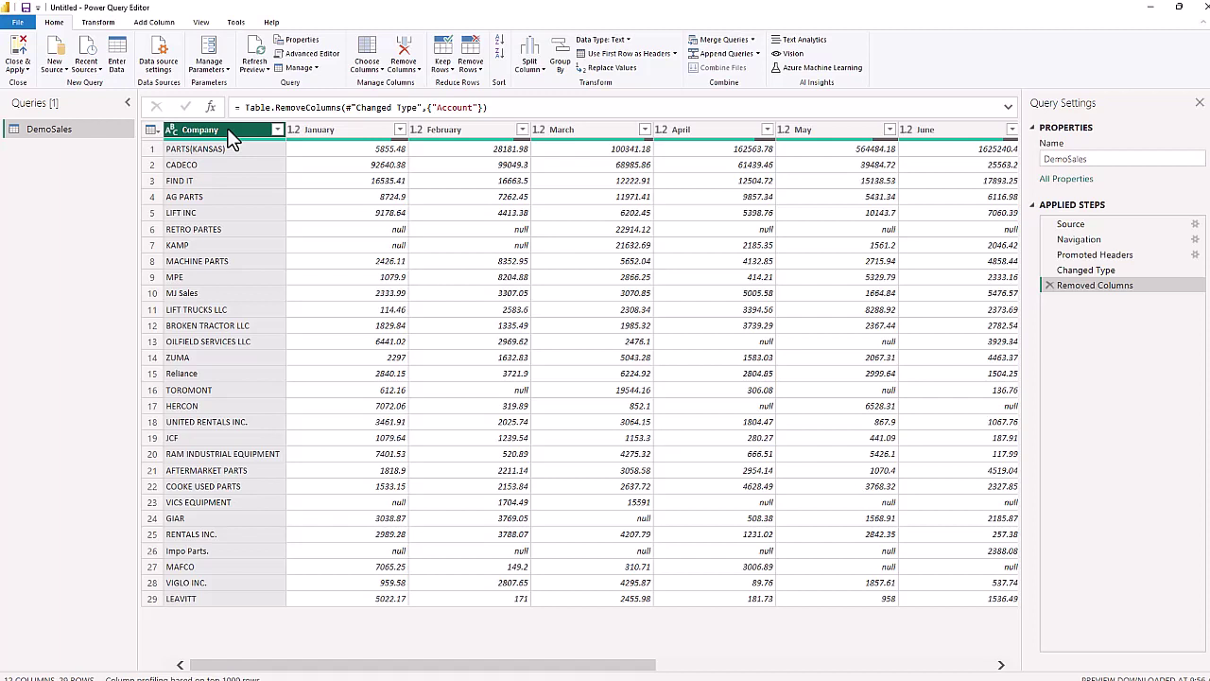
- Apply Capitalize Each Word to the Company column names
{"action": "right_click", "coordinate": [231, 137]}
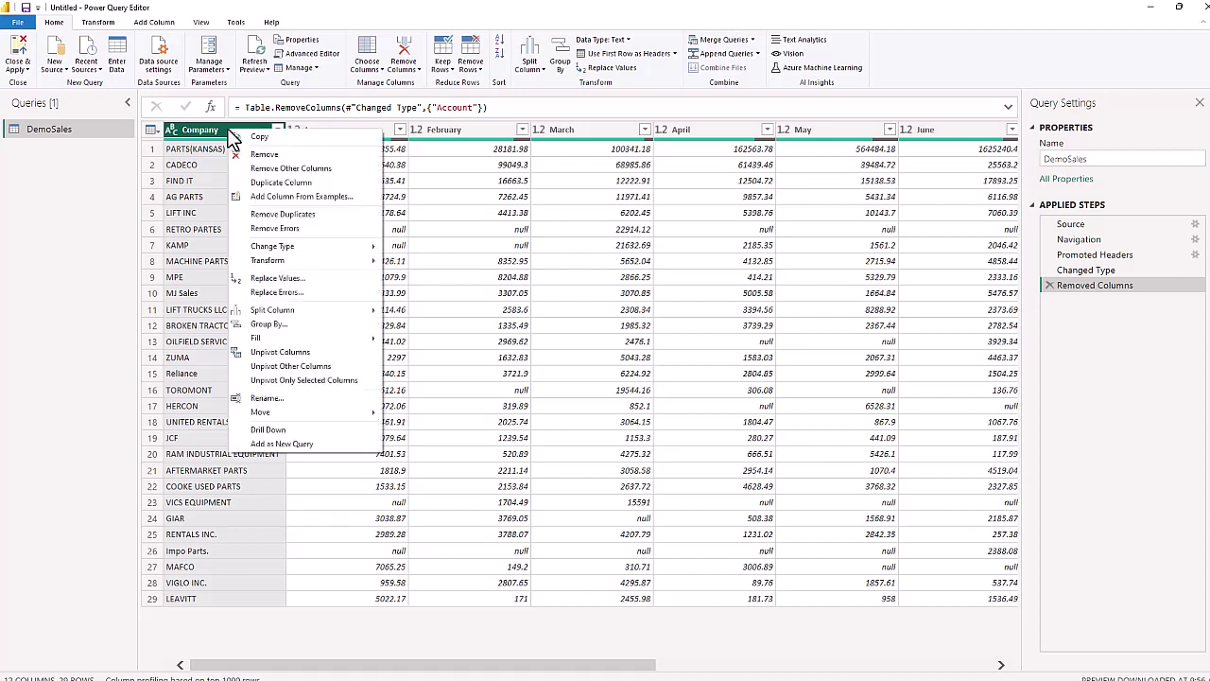
{"action": "mouse_move", "coordinate": [267, 260]}
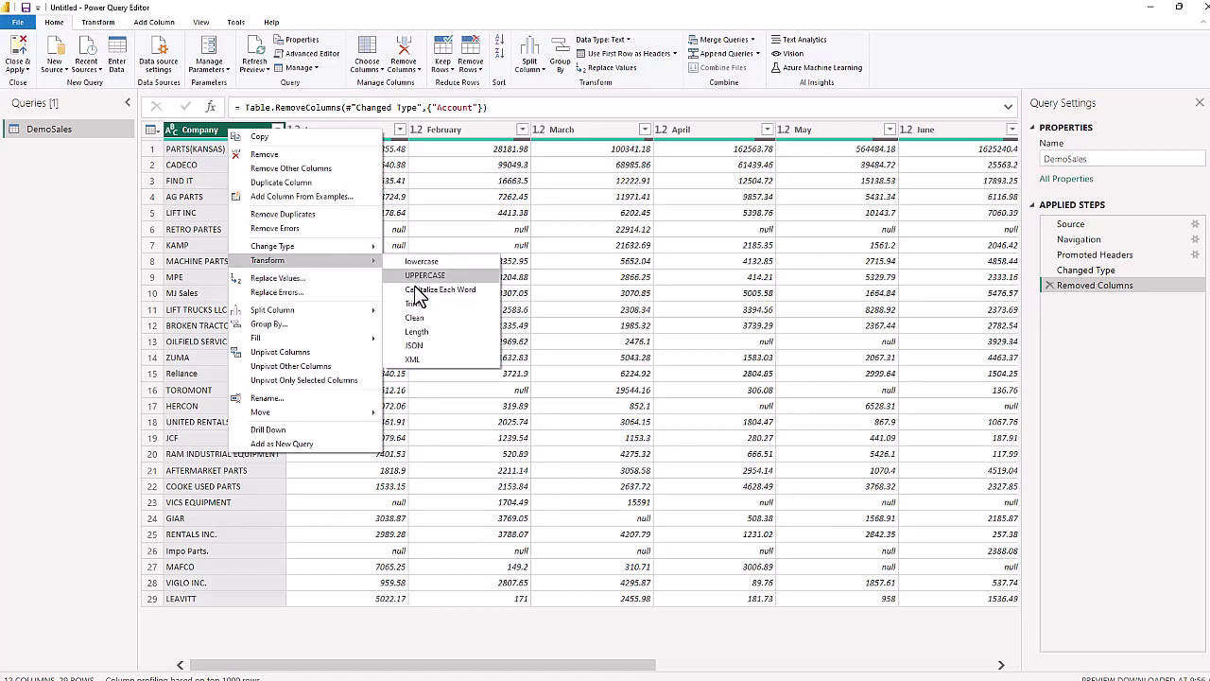
{"action": "left_click", "coordinate": [414, 289]}
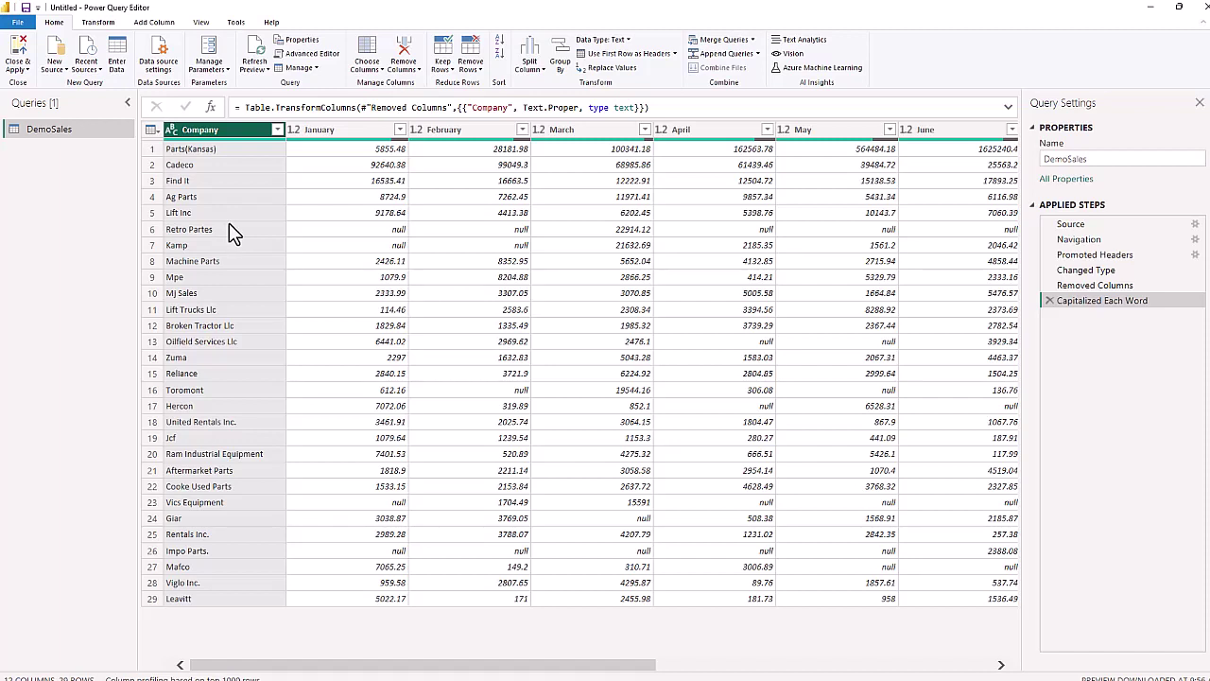
{"action": "left_click", "coordinate": [333, 130]}
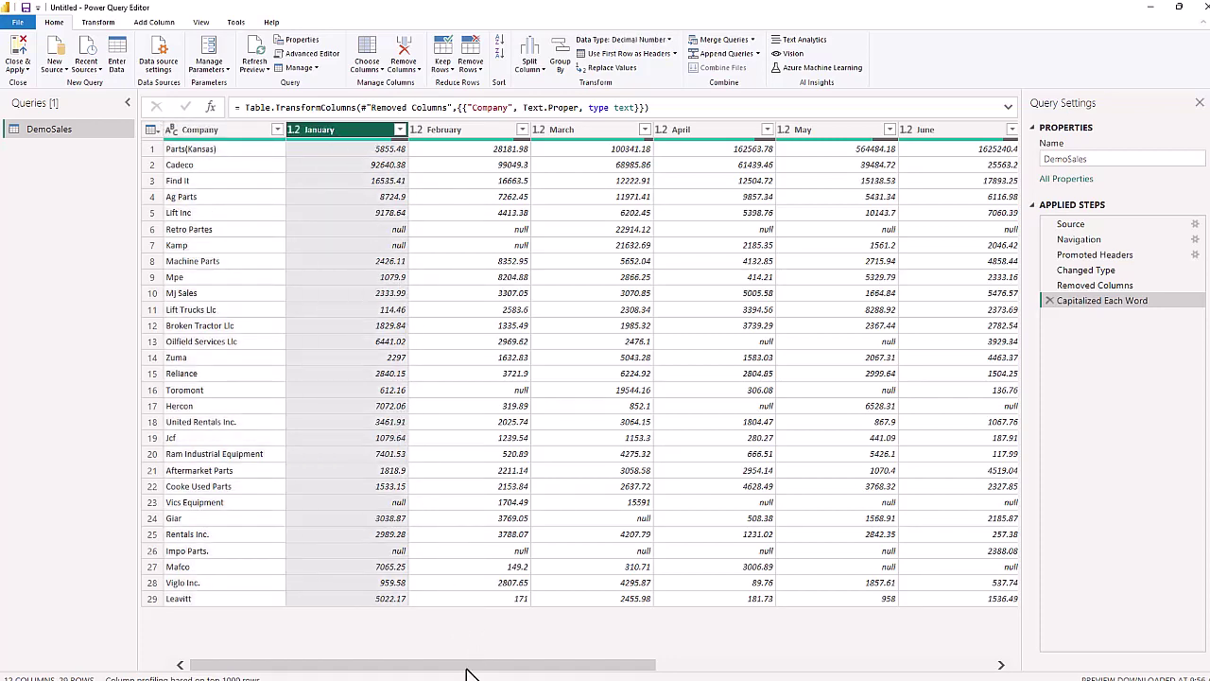
{"action": "left_click_drag", "start_coordinate": [466, 670], "coordinate": [828, 652]}
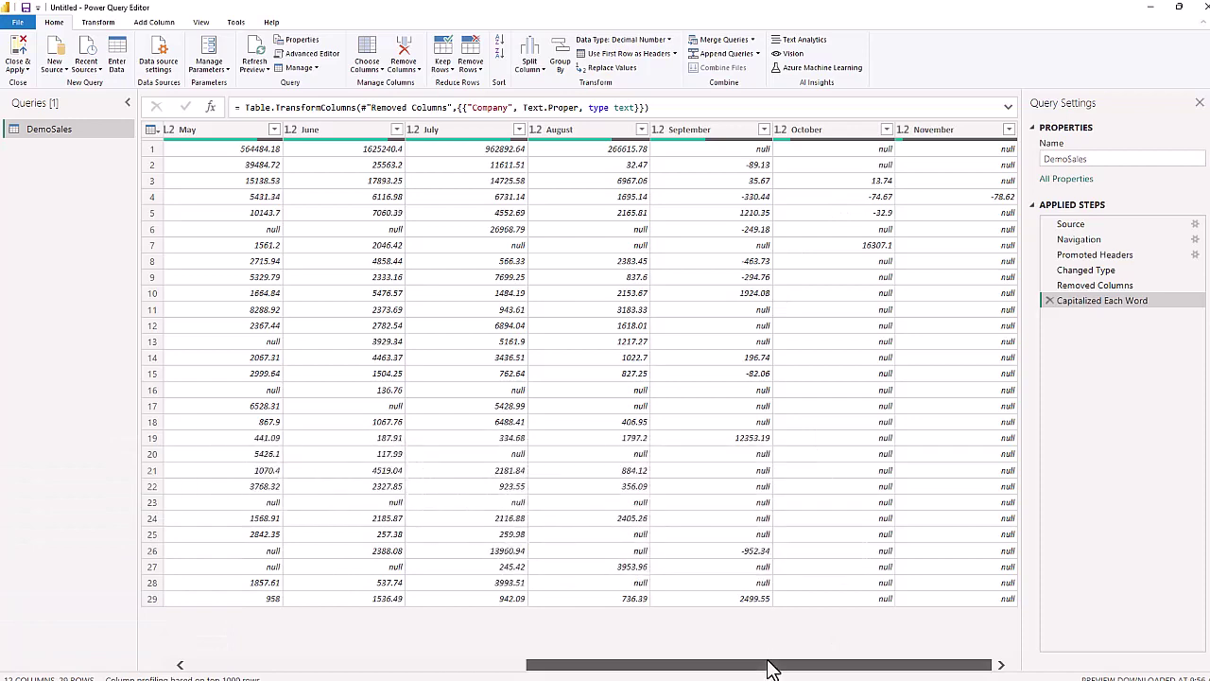
{"action": "left_click_drag", "start_coordinate": [771, 667], "coordinate": [331, 635]}
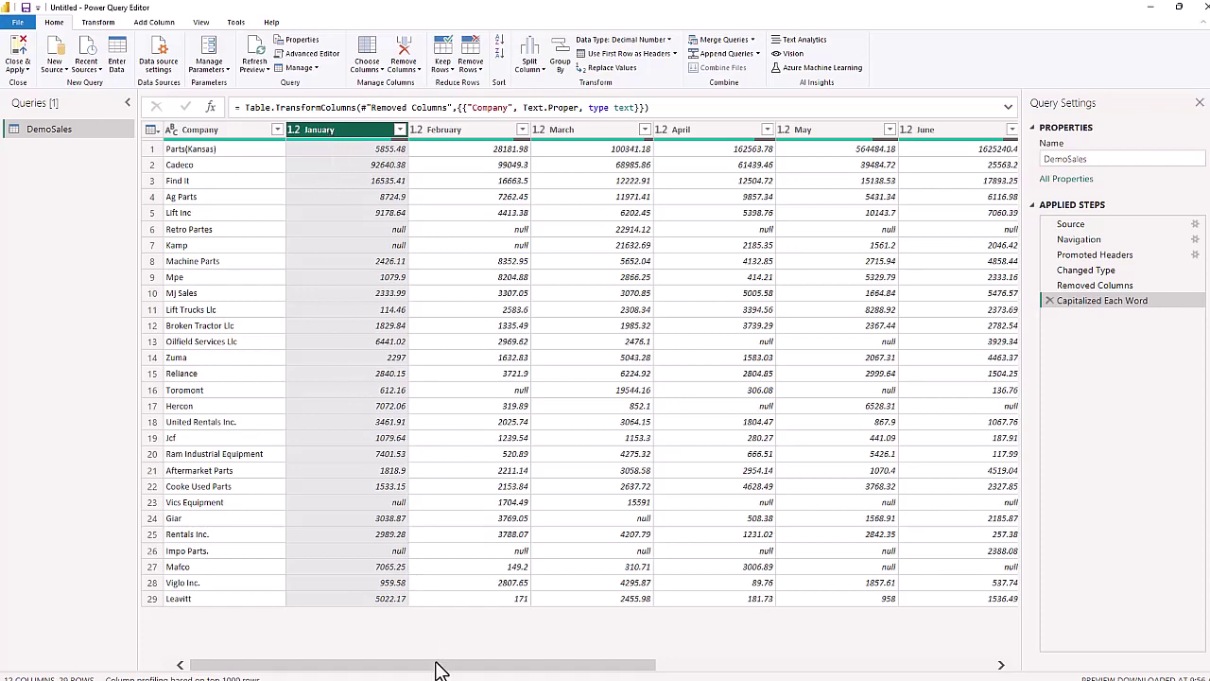
{"action": "left_click_drag", "start_coordinate": [438, 670], "coordinate": [920, 607]}
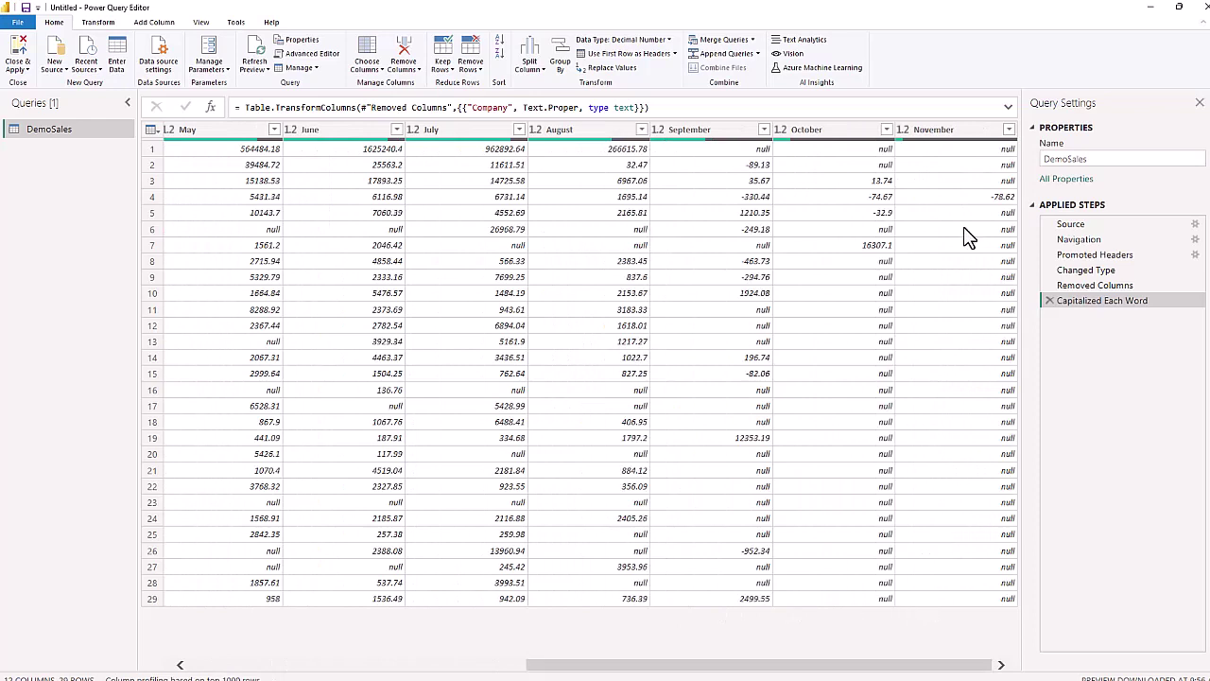
- Unpivot all the month columns into Attribute and Value rows
{"action": "left_click", "coordinate": [927, 130]}
{"action": "key", "text": "ctrl+a"}
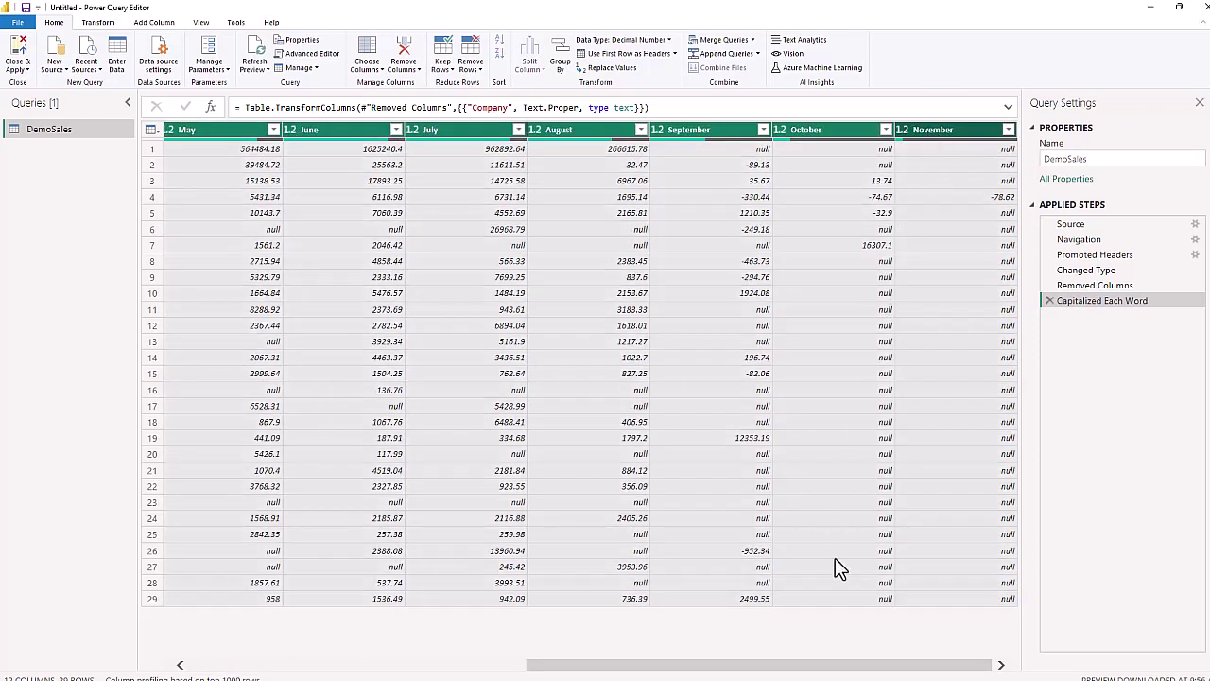
{"action": "left_click_drag", "start_coordinate": [810, 667], "coordinate": [371, 622]}
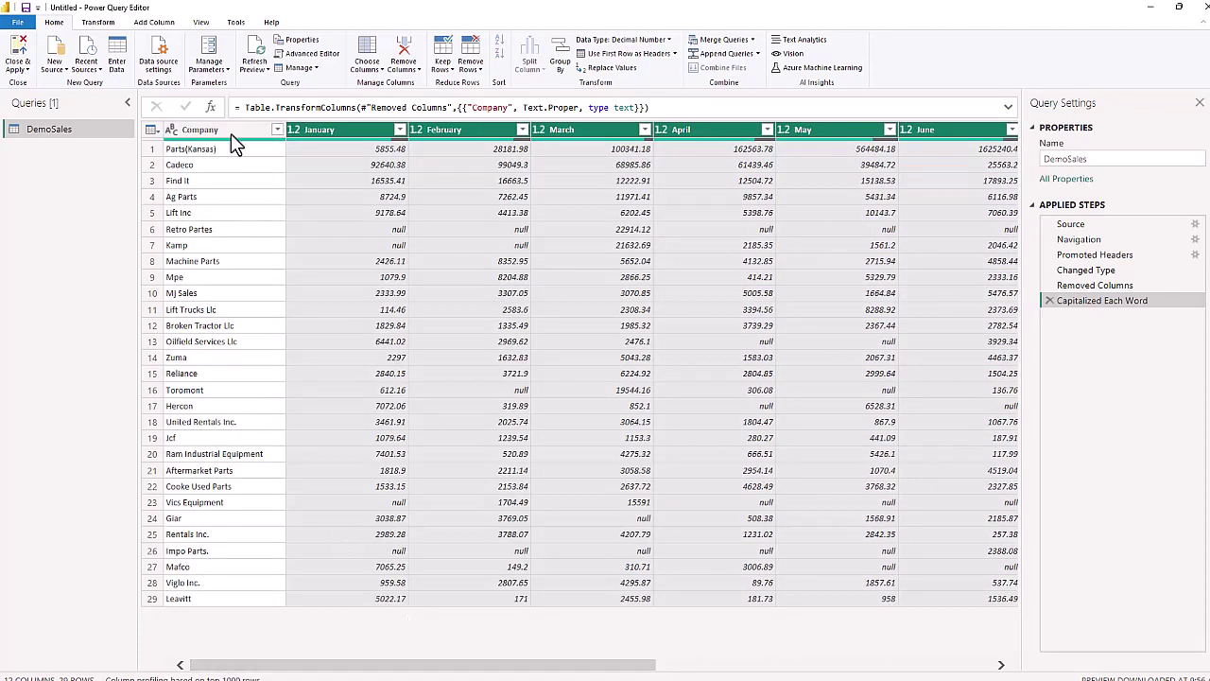
{"action": "left_click", "coordinate": [99, 23]}
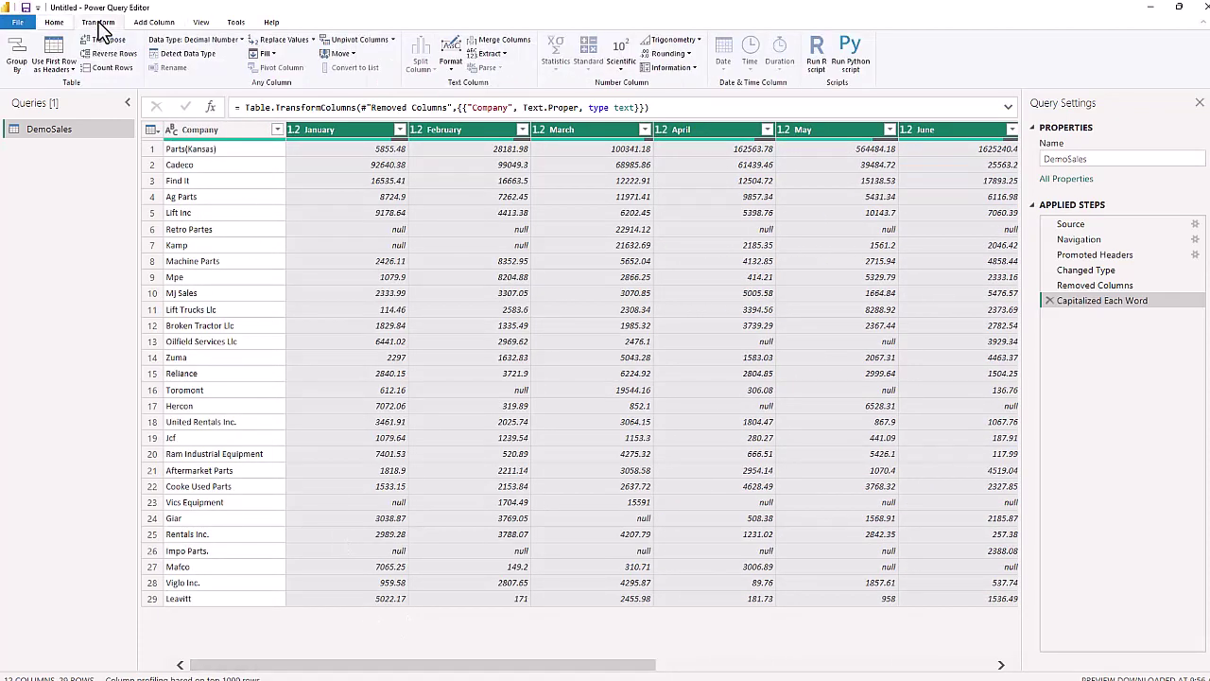
{"action": "left_click", "coordinate": [357, 41]}
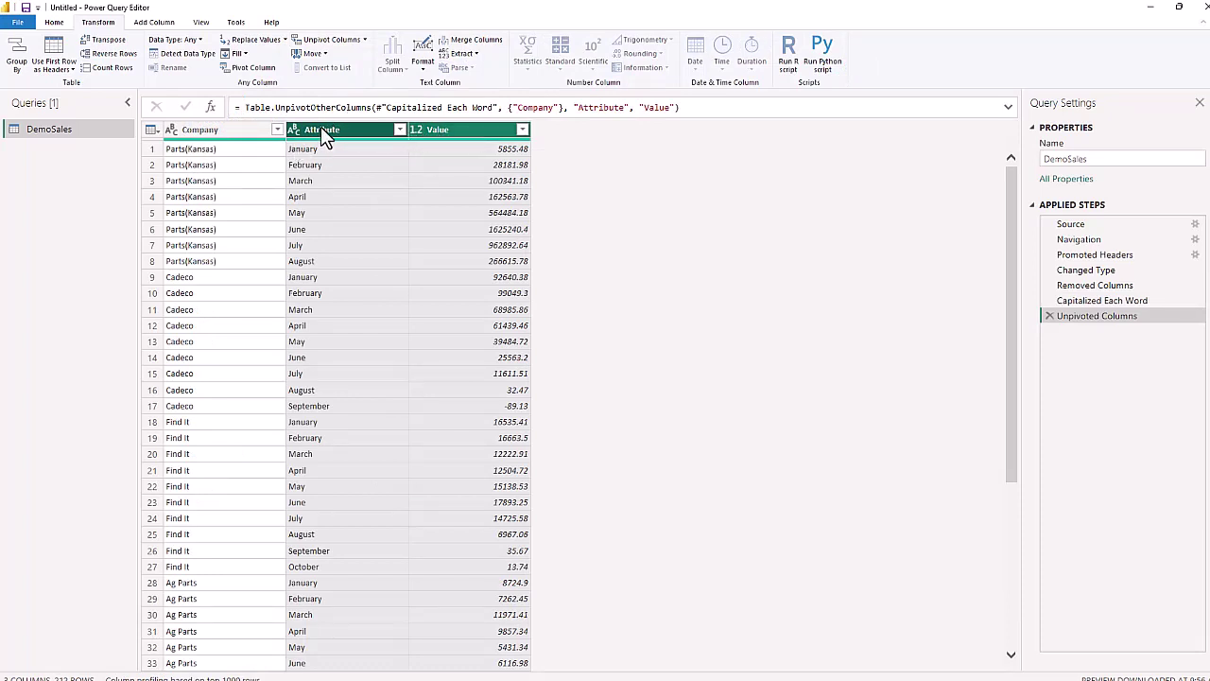
- Rename the Attribute column to Month
{"action": "mouse_move", "coordinate": [313, 138]}
{"action": "double_click", "coordinate": [324, 133]}
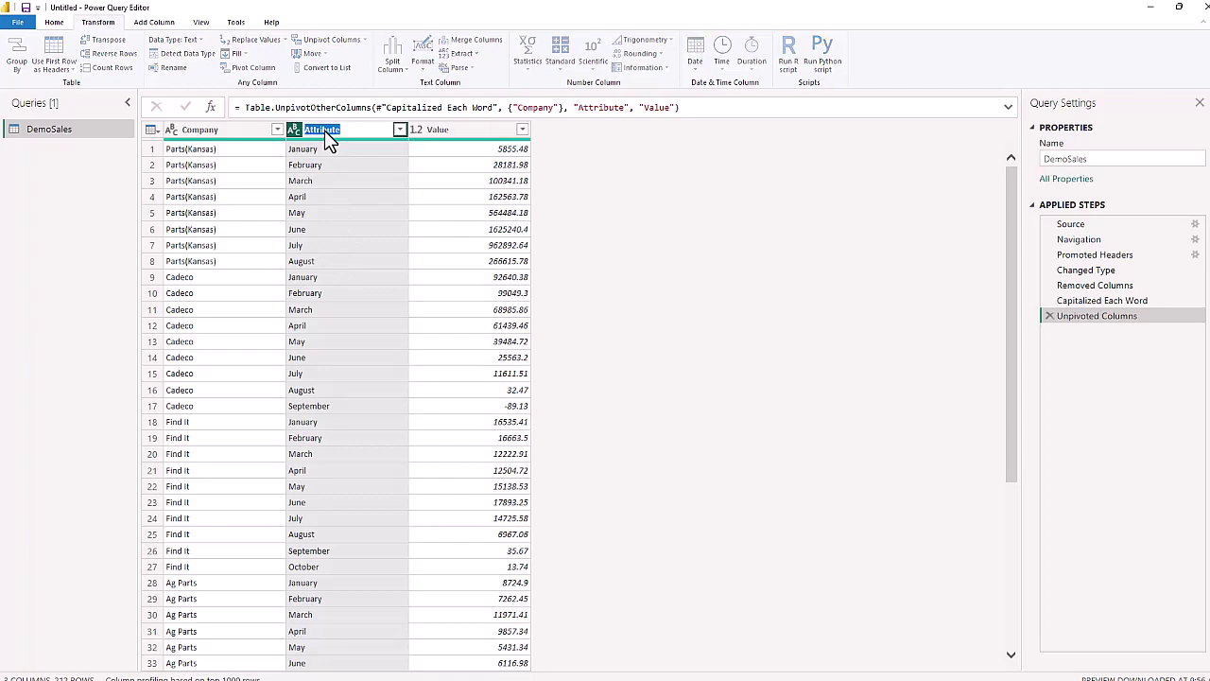
{"action": "type", "text": "Mo"}
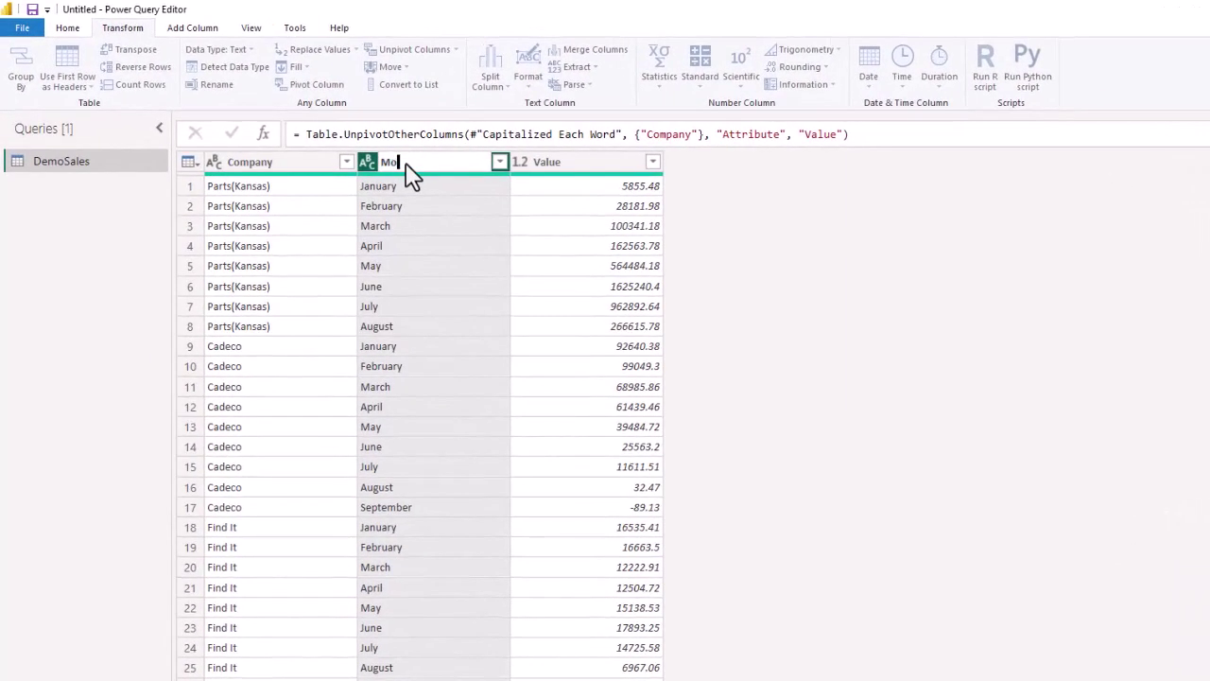
{"action": "type", "text": "nth"}
{"action": "key", "text": "Return"}
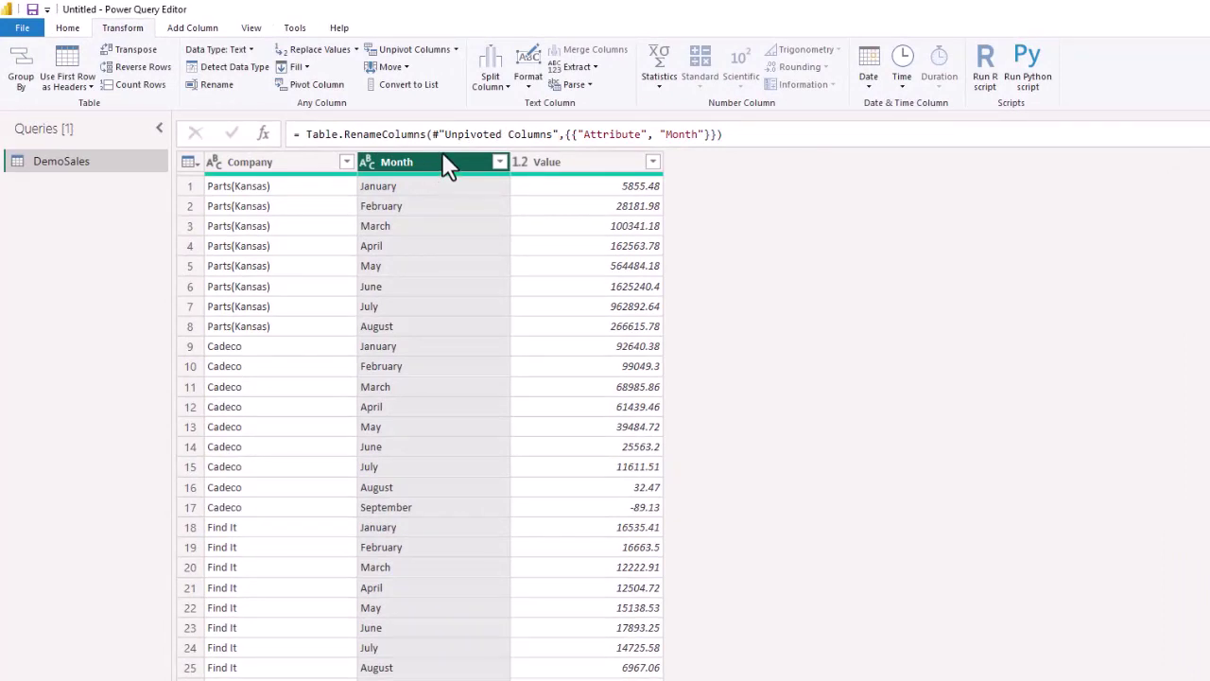
- Rename the Value column to Sales, leaving Company, Month and Sales
{"action": "left_click", "coordinate": [570, 166]}
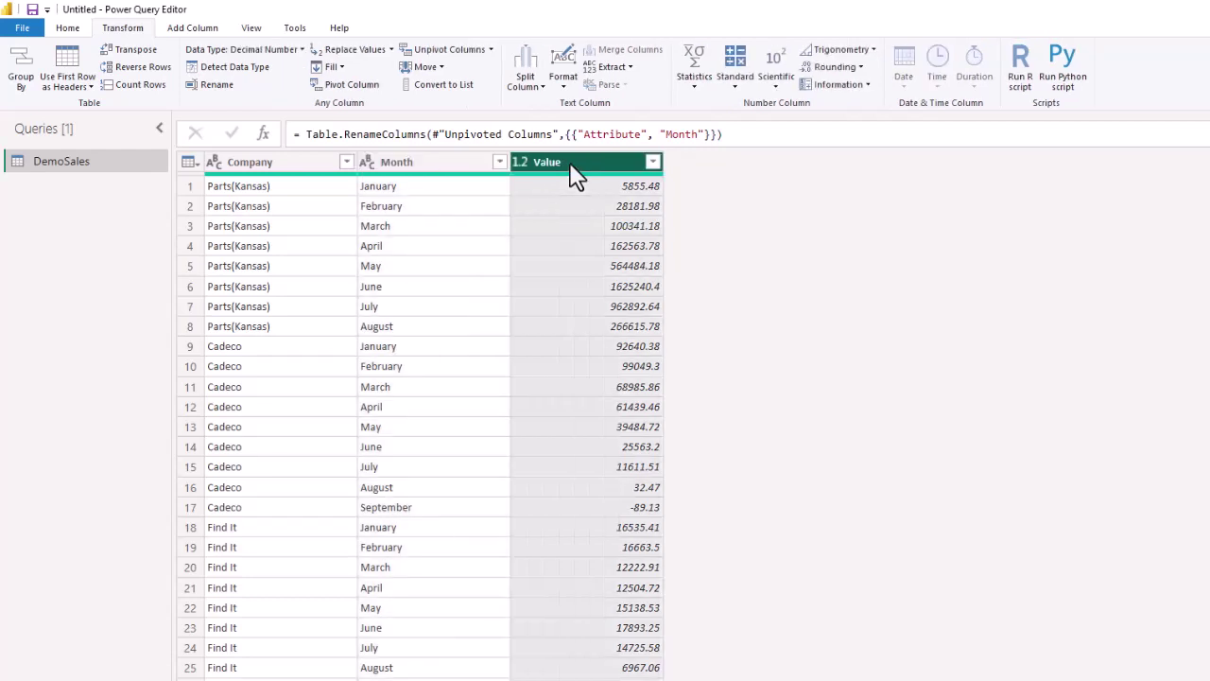
{"action": "double_click", "coordinate": [570, 167]}
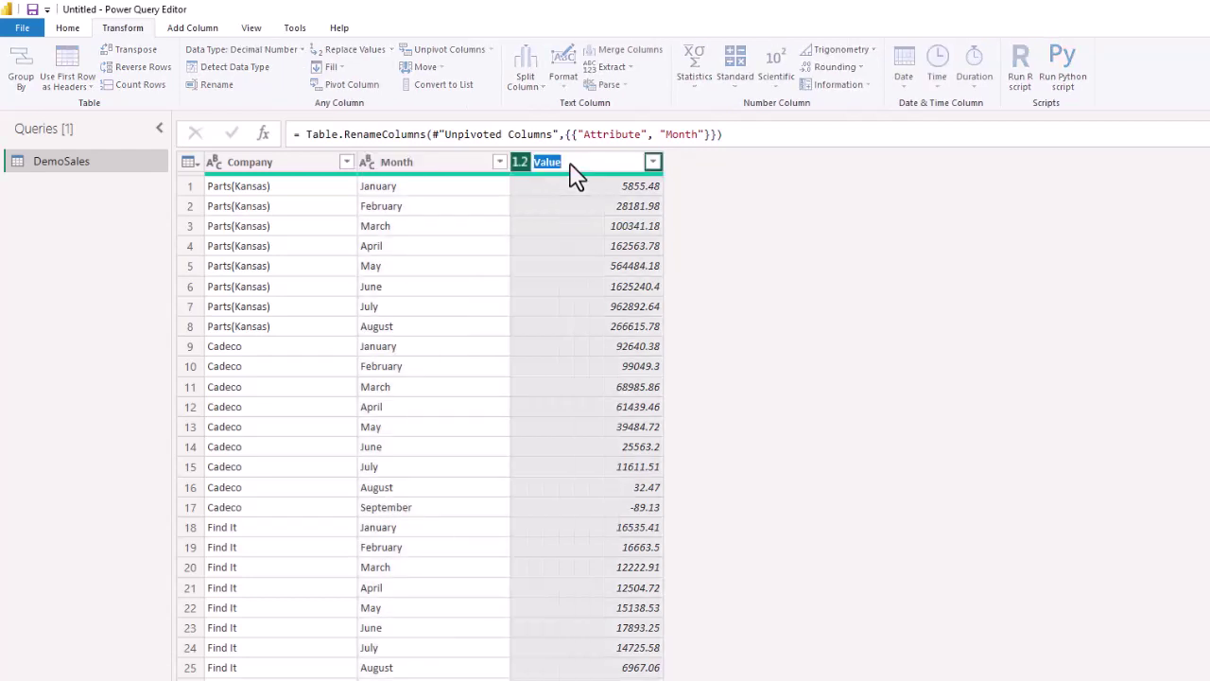
{"action": "type", "text": "Sales"}
{"action": "key", "text": "Return"}
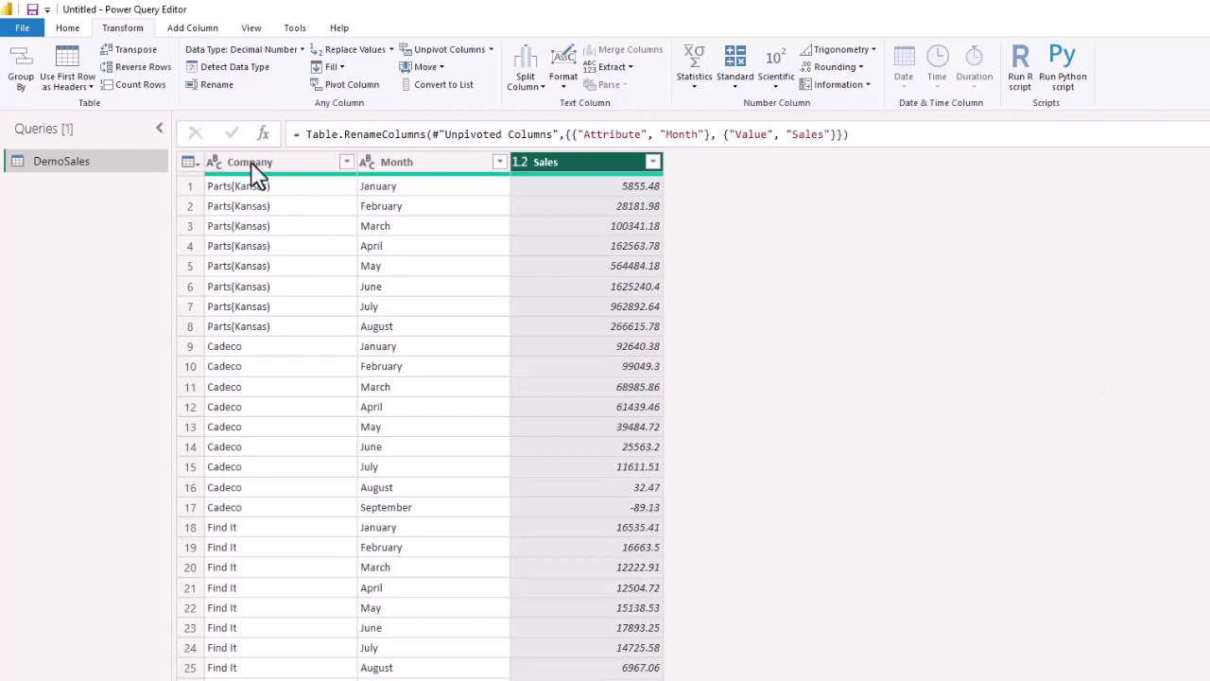
- Use Close & Apply to load the transformed DemoSales query into the report
{"action": "left_click", "coordinate": [67, 30]}
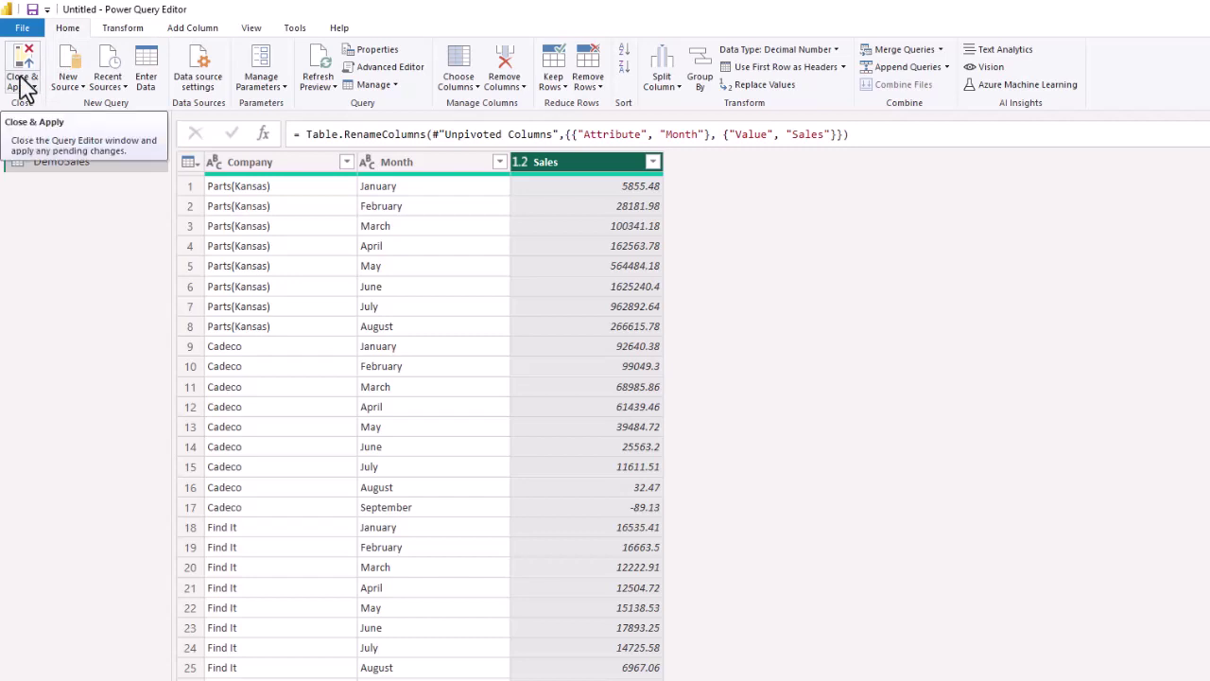
{"action": "left_click", "coordinate": [24, 87]}
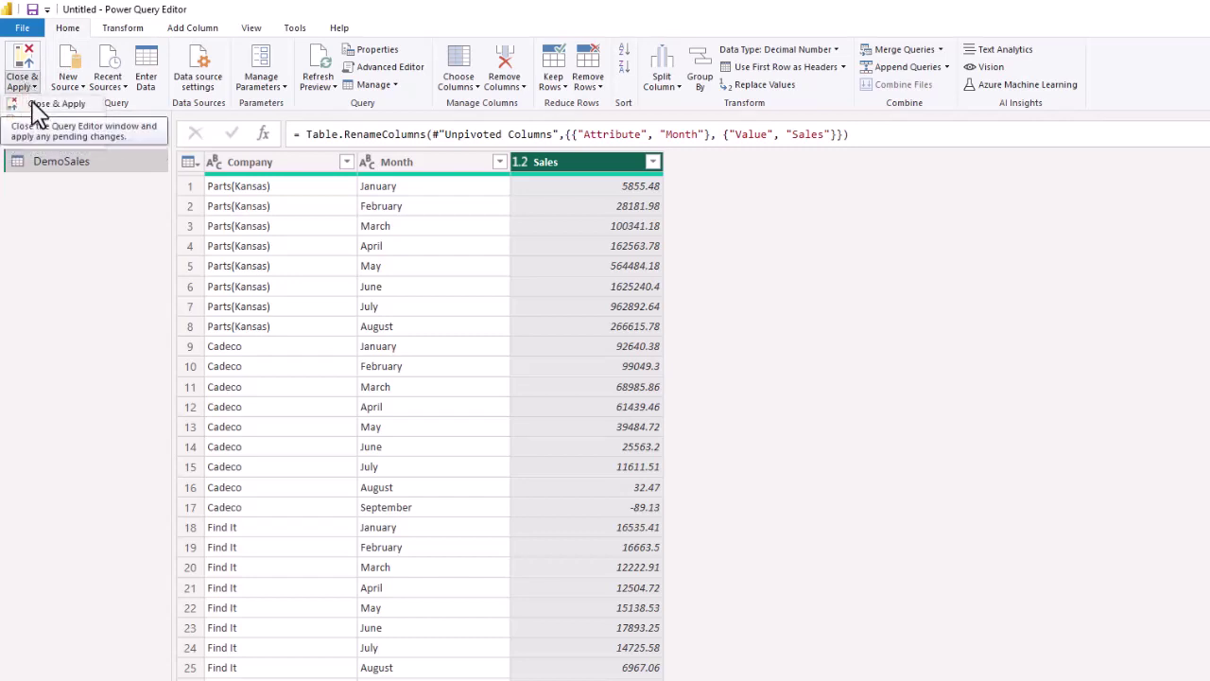
{"action": "left_click", "coordinate": [32, 105]}
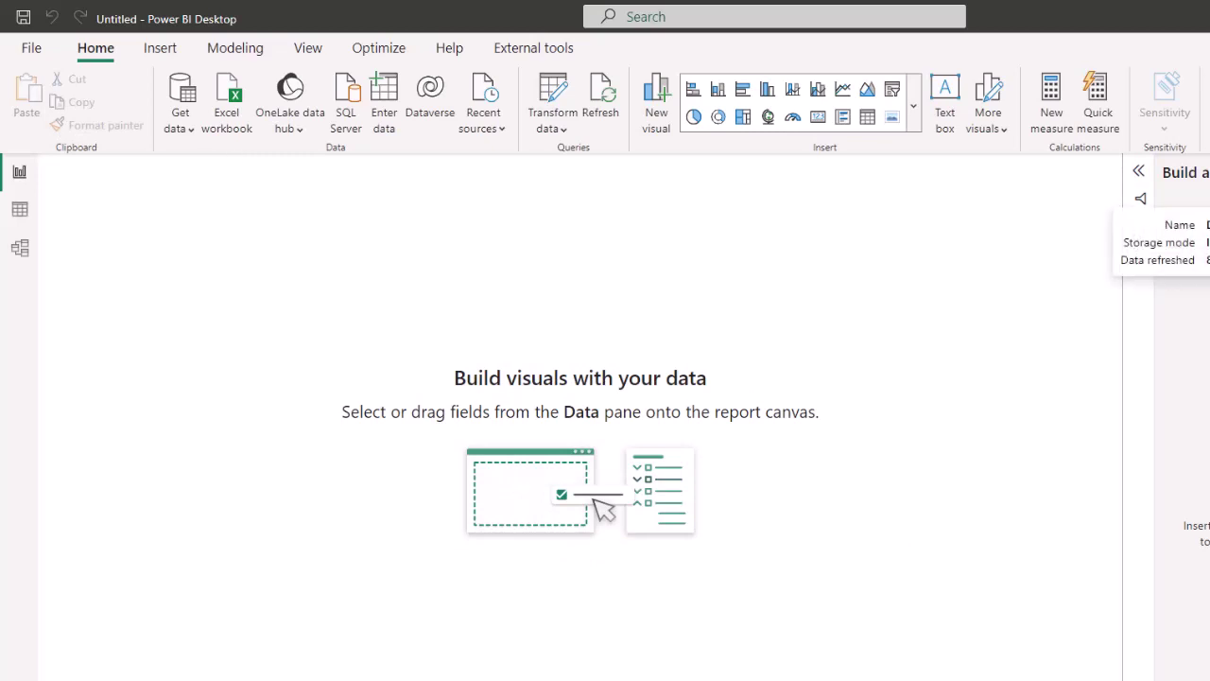
- Check DemoSales in Data view, then add the measure Total Sales = SUM(DemoSales[Sales])
{"action": "left_click", "coordinate": [18, 215]}
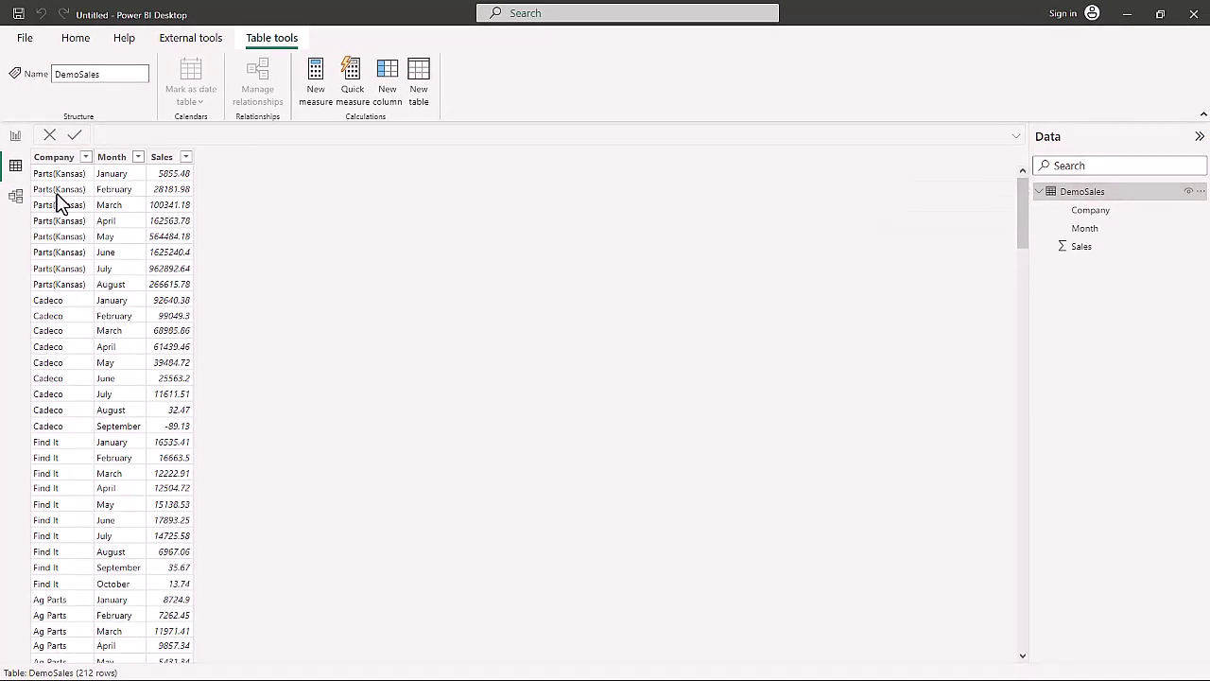
{"action": "left_click", "coordinate": [15, 135]}
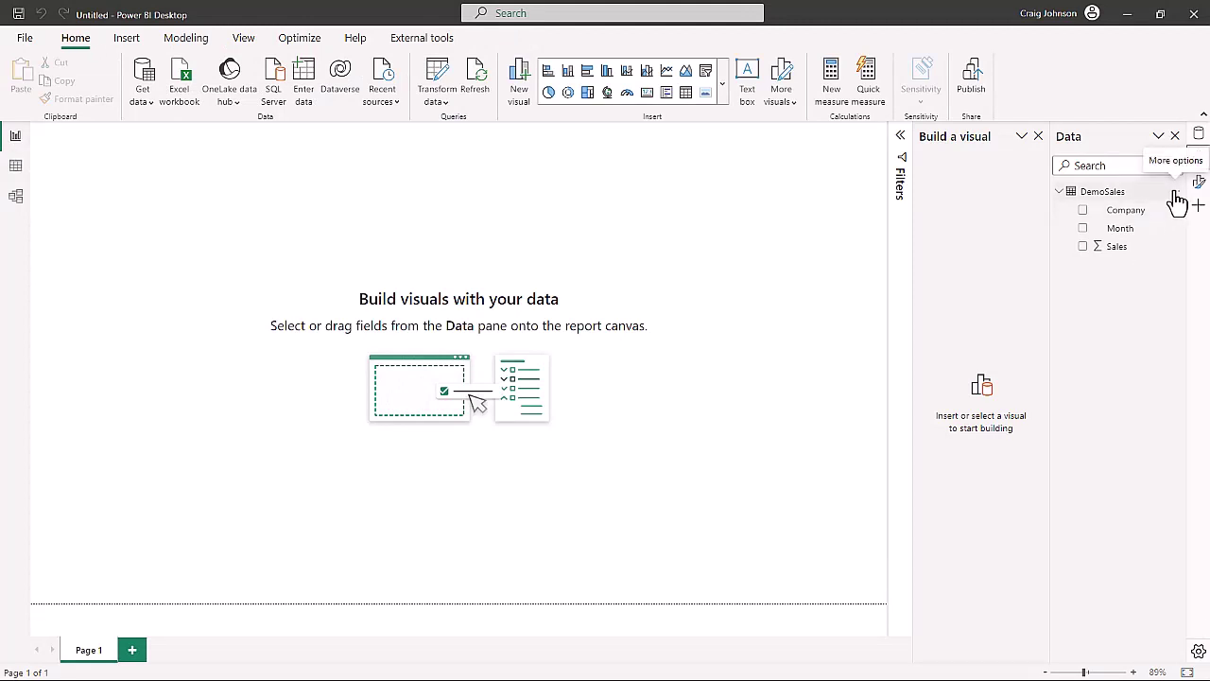
{"action": "left_click", "coordinate": [1172, 191]}
{"action": "left_click", "coordinate": [1061, 222]}
{"action": "type", "text": "Total Sales ="}
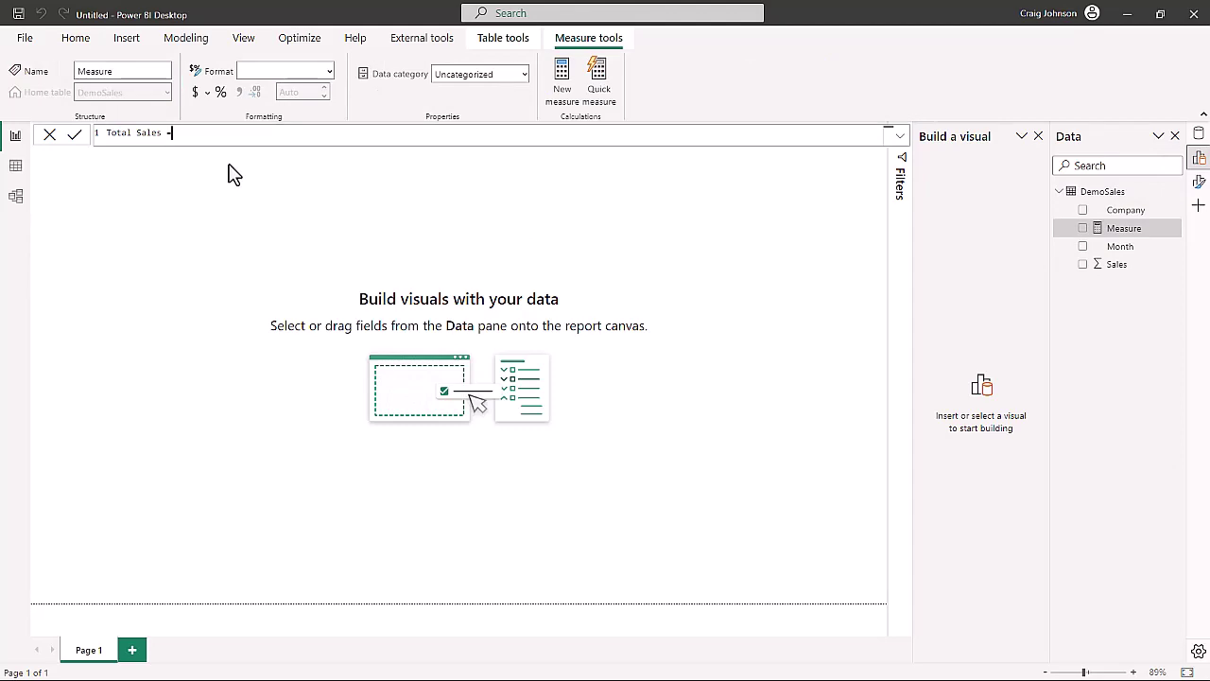
{"action": "key", "text": "shift+Return"}
{"action": "type", "text": "sum("}
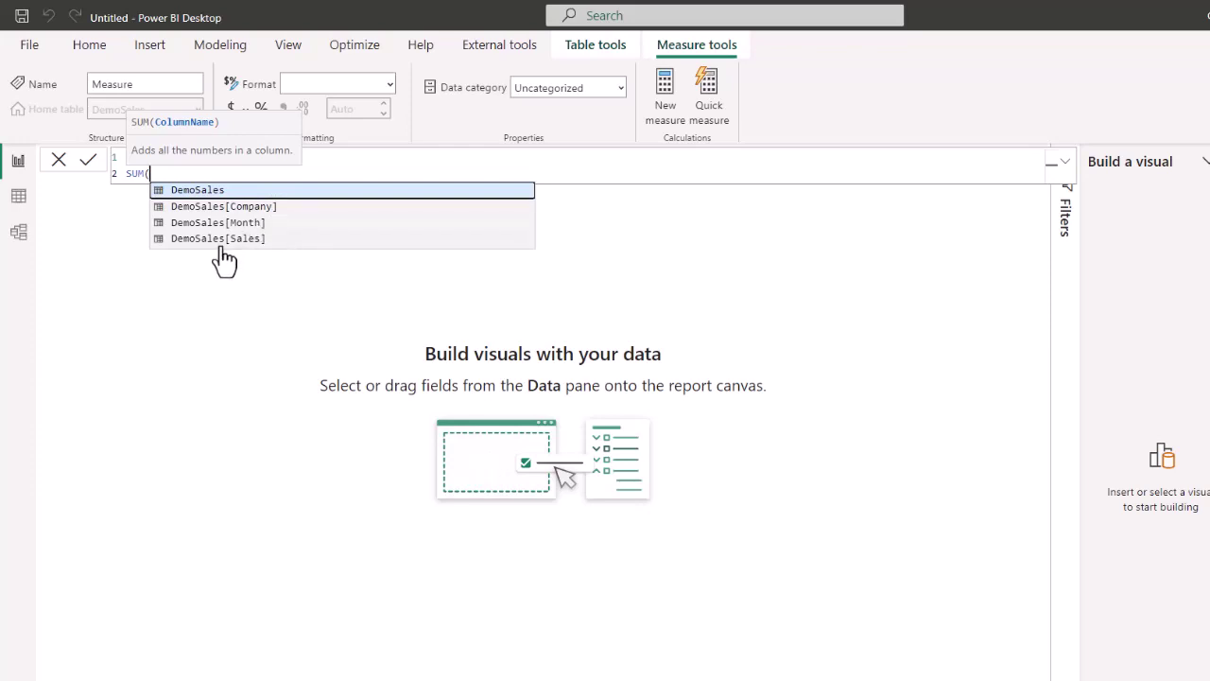
{"action": "key", "text": "Down"}
{"action": "key", "text": "Down"}
{"action": "key", "text": "Down"}
{"action": "key", "text": "Tab"}
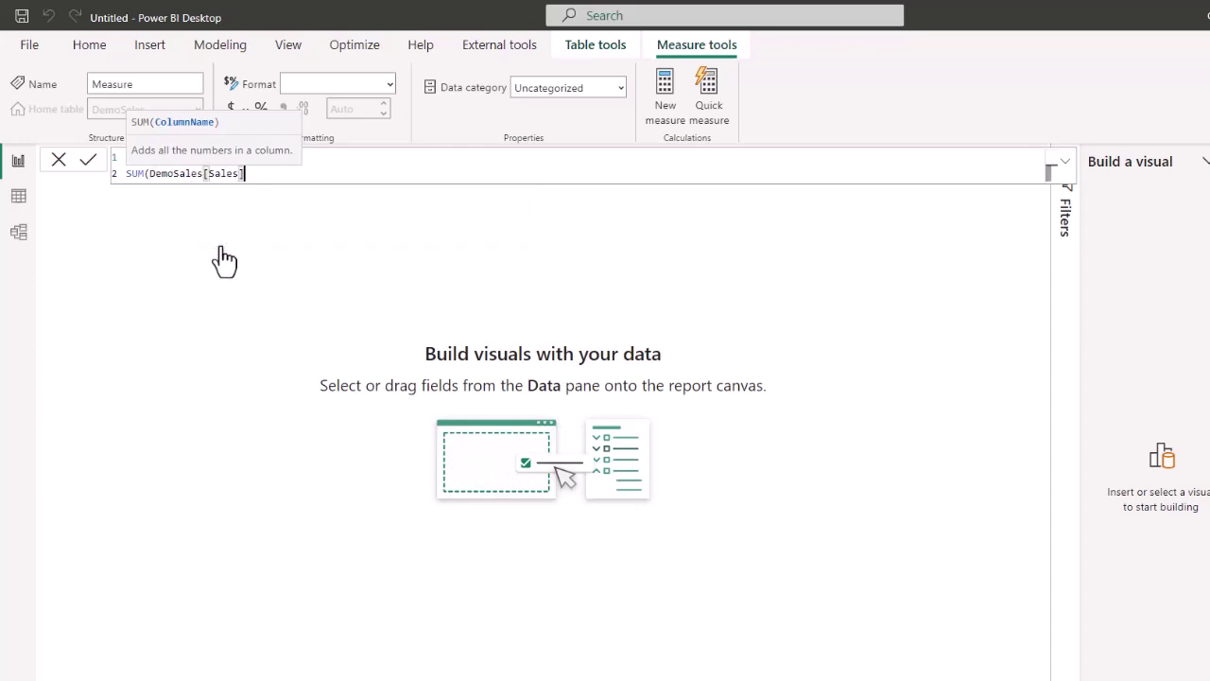
{"action": "type", "text": ")"}
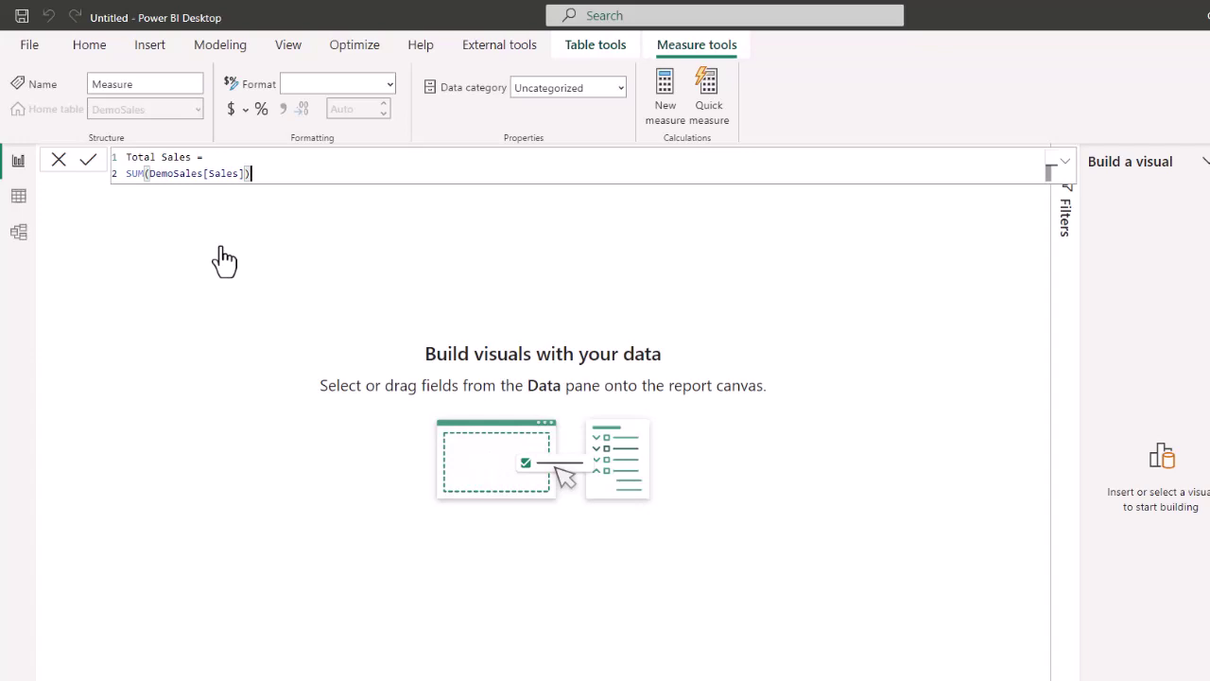
{"action": "key", "text": "Return"}
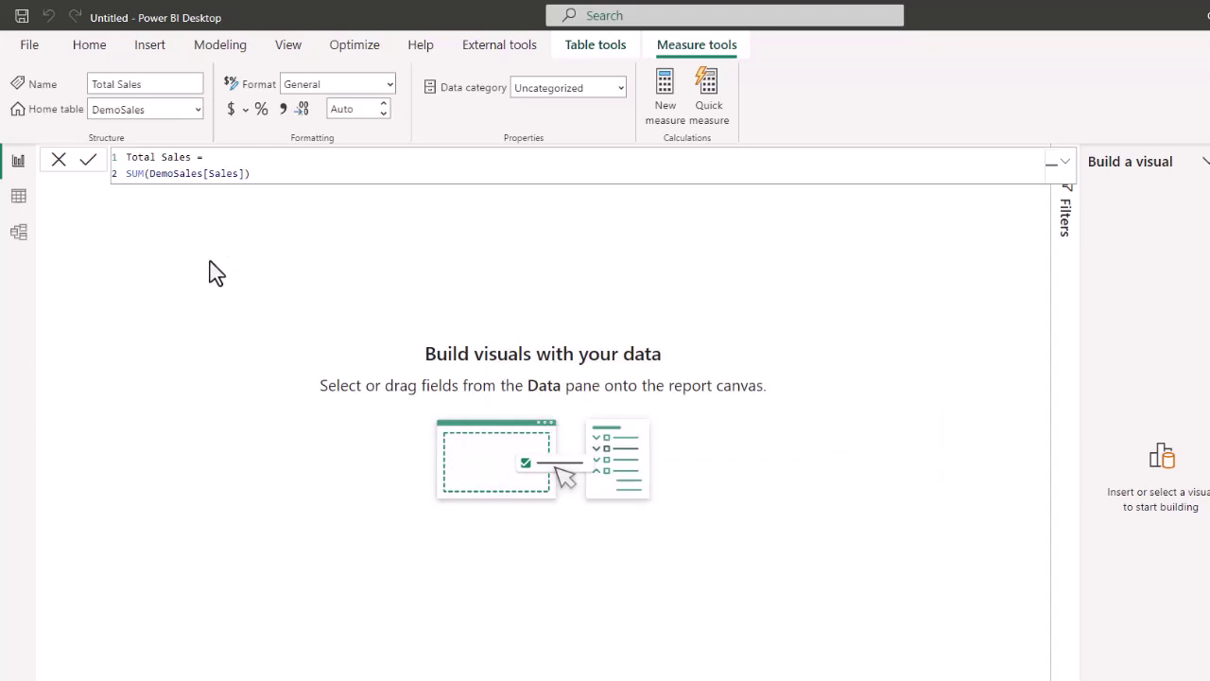
- Add a card visual showing Total Sales (4.87M) and enlarge it slightly
{"action": "left_click", "coordinate": [85, 43]}
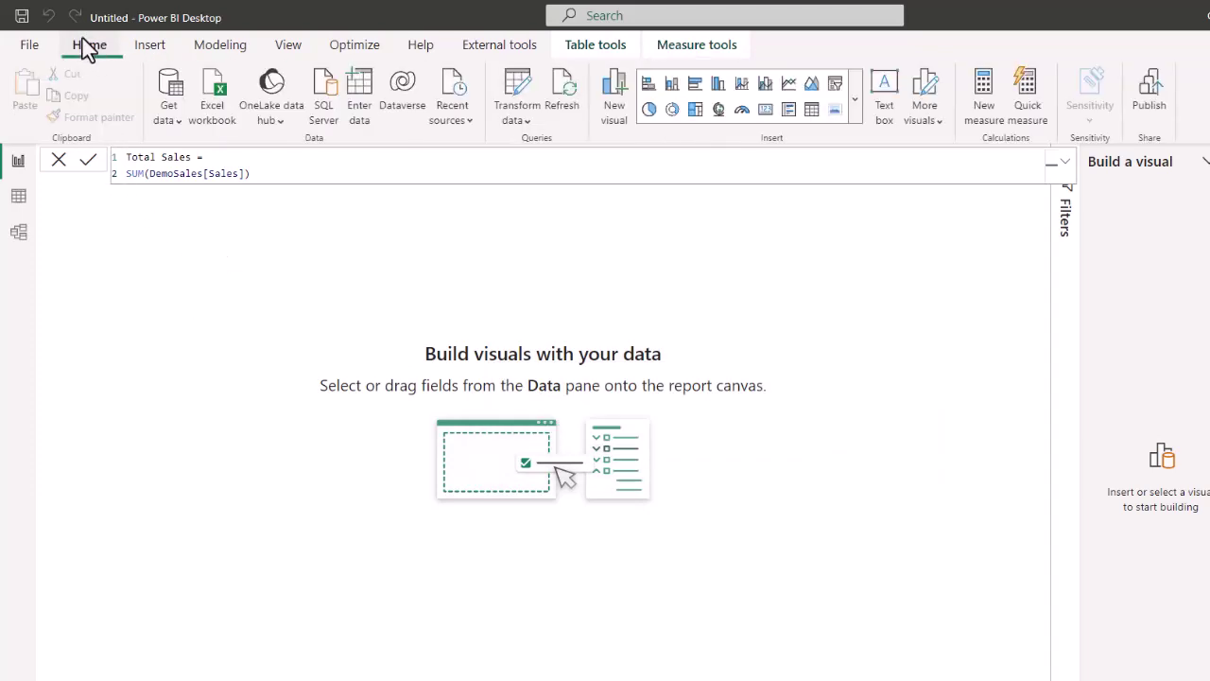
{"action": "left_click", "coordinate": [764, 108]}
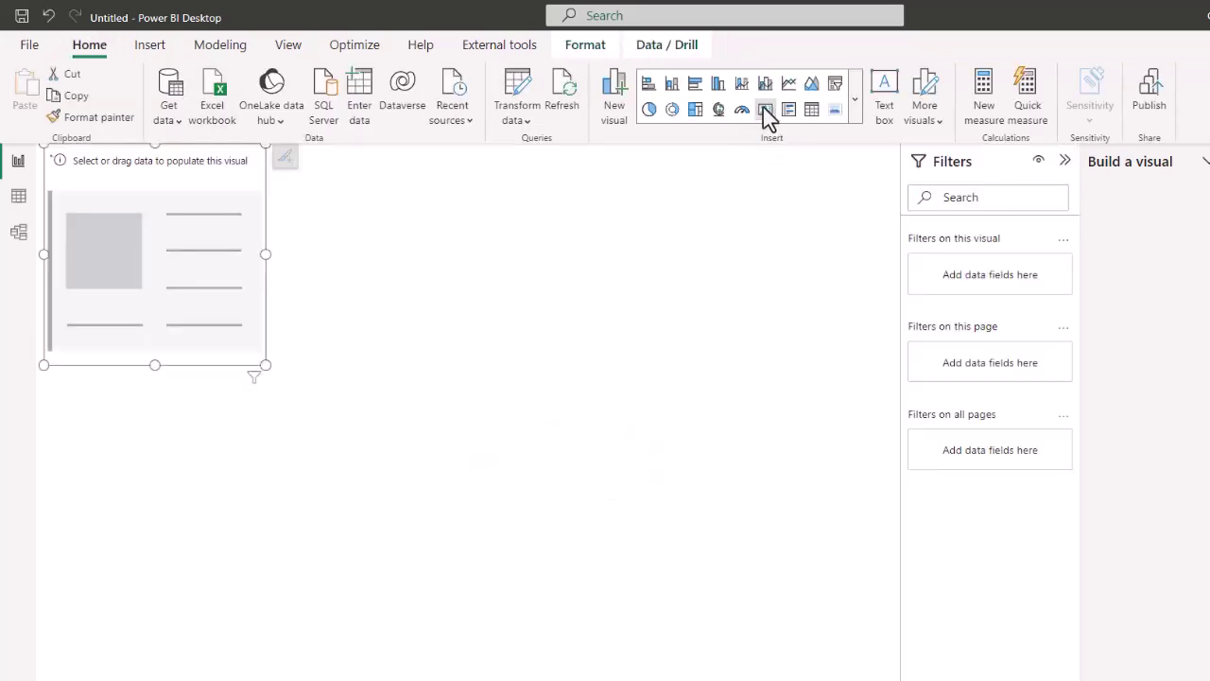
{"action": "left_click_drag", "start_coordinate": [1200, 312], "coordinate": [167, 280]}
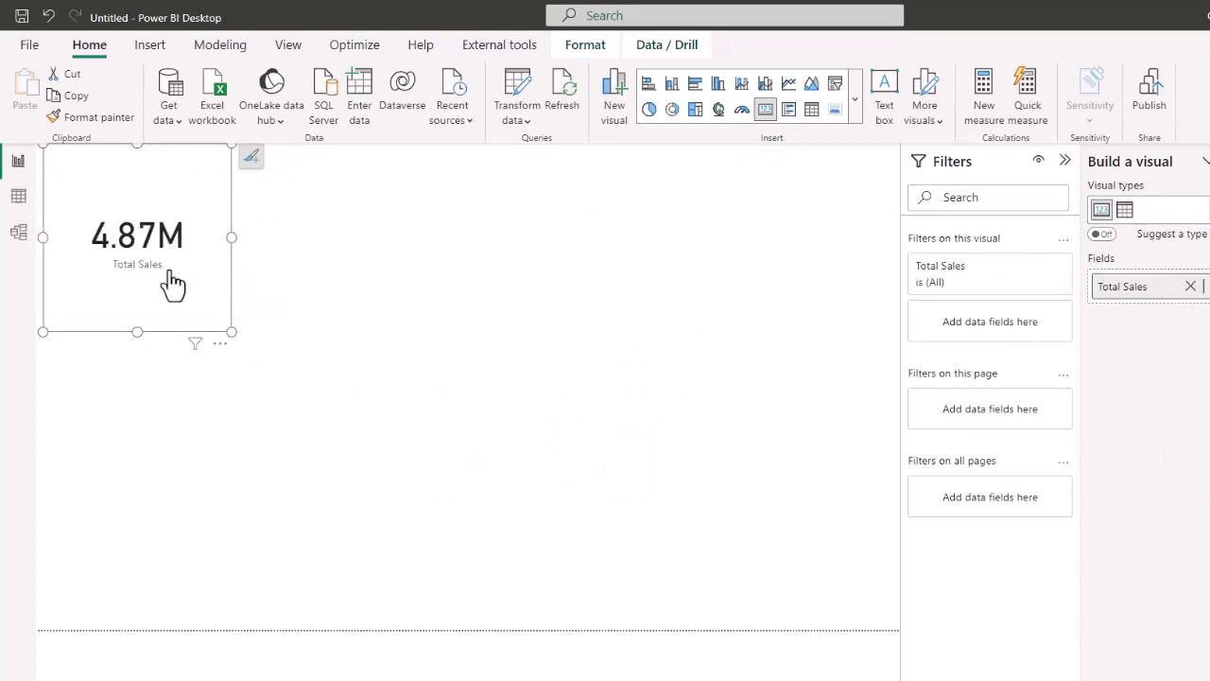
{"action": "left_click_drag", "start_coordinate": [231, 331], "coordinate": [258, 352]}
{"action": "left_click", "coordinate": [433, 268]}
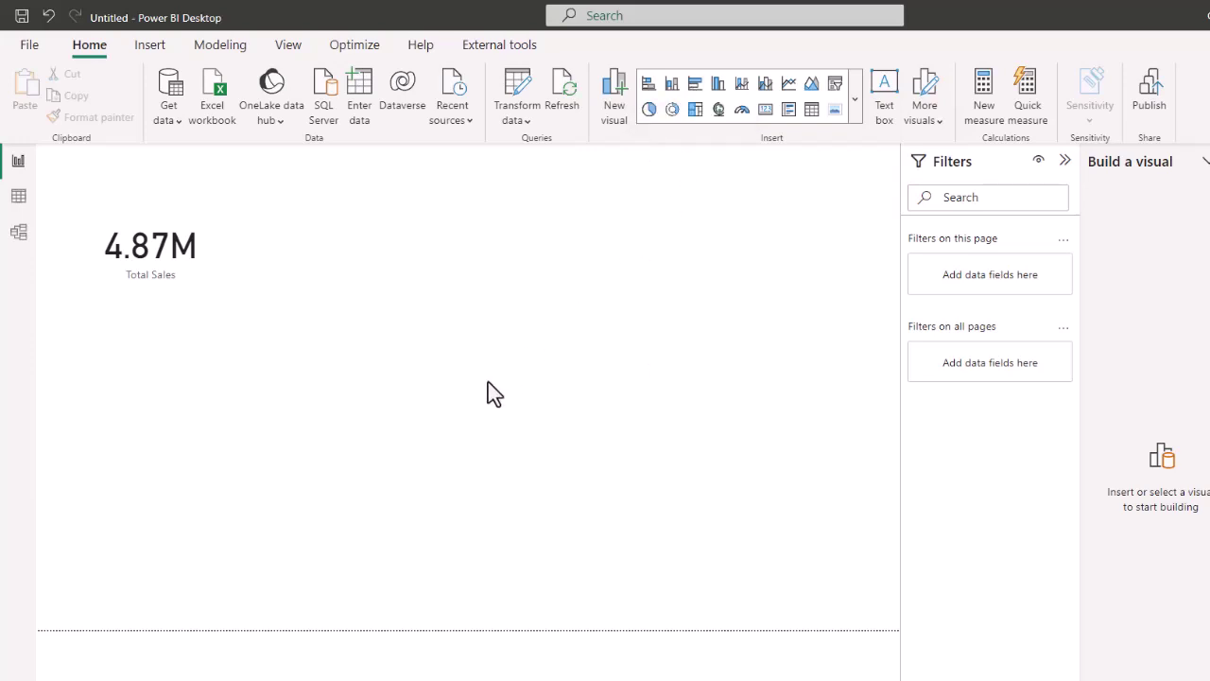
- Place a clustered bar chart of Total Sales by Month in the page centre and enlarge it
{"action": "left_click", "coordinate": [695, 85]}
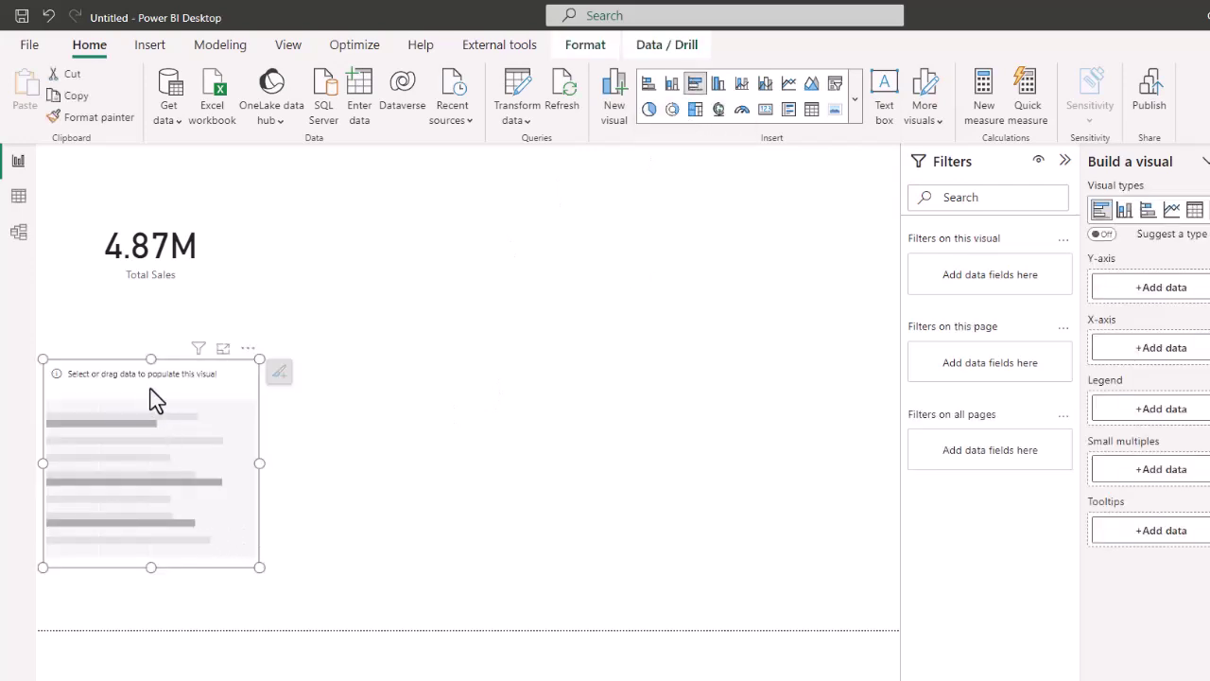
{"action": "left_click_drag", "start_coordinate": [152, 397], "coordinate": [473, 281]}
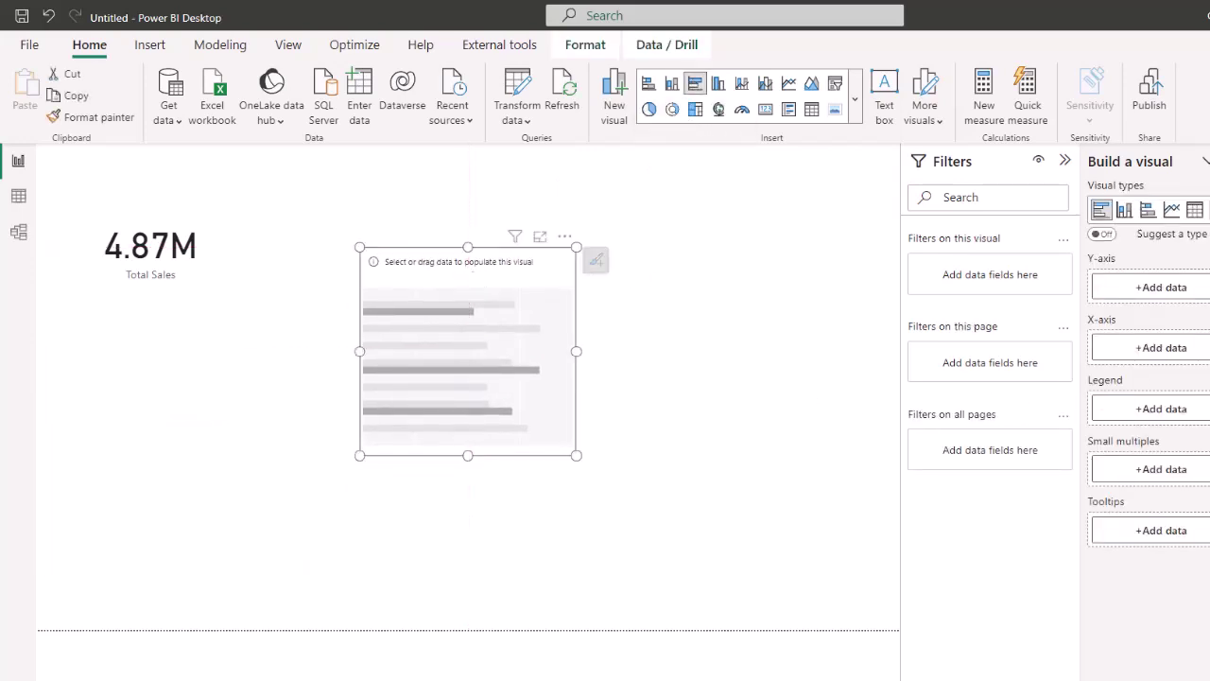
{"action": "left_click_drag", "start_coordinate": [1191, 359], "coordinate": [469, 365]}
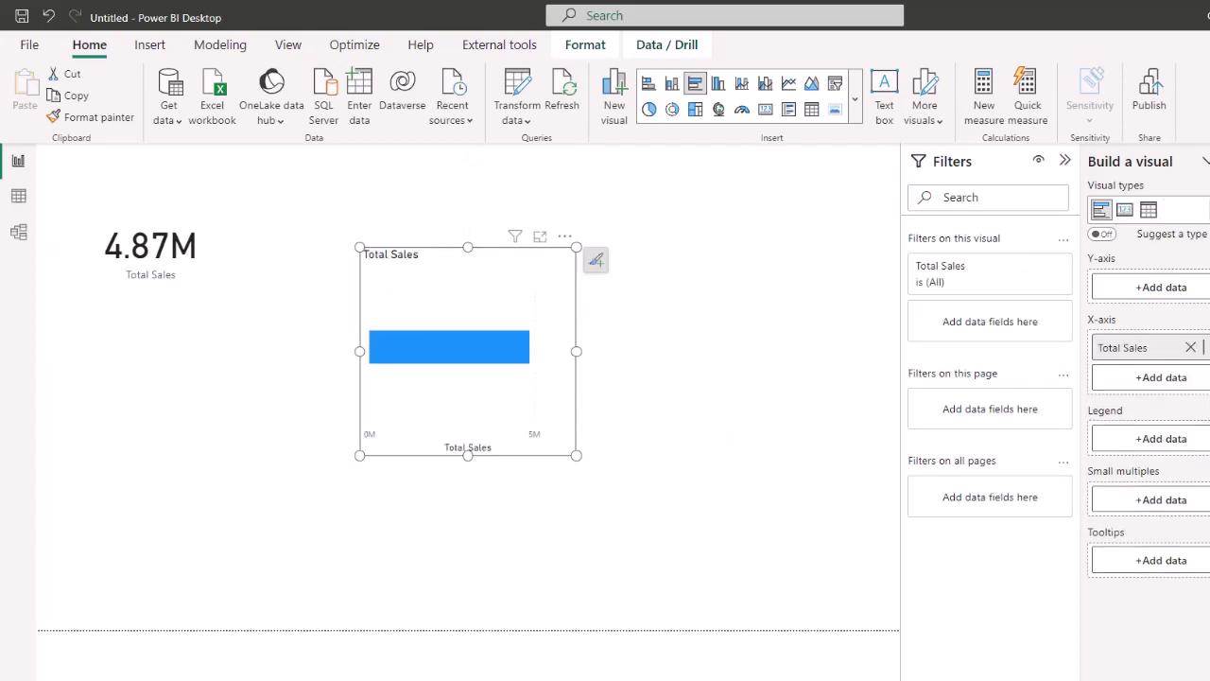
{"action": "left_click_drag", "start_coordinate": [1209, 426], "coordinate": [498, 418]}
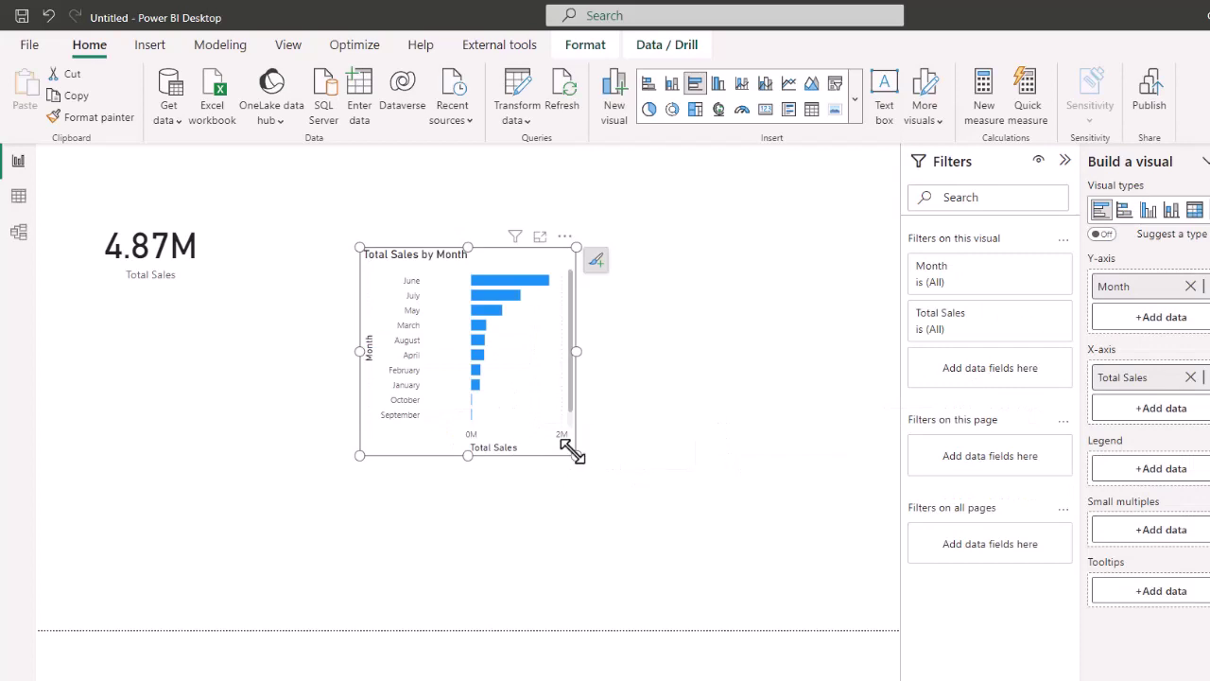
{"action": "left_click_drag", "start_coordinate": [573, 451], "coordinate": [717, 511]}
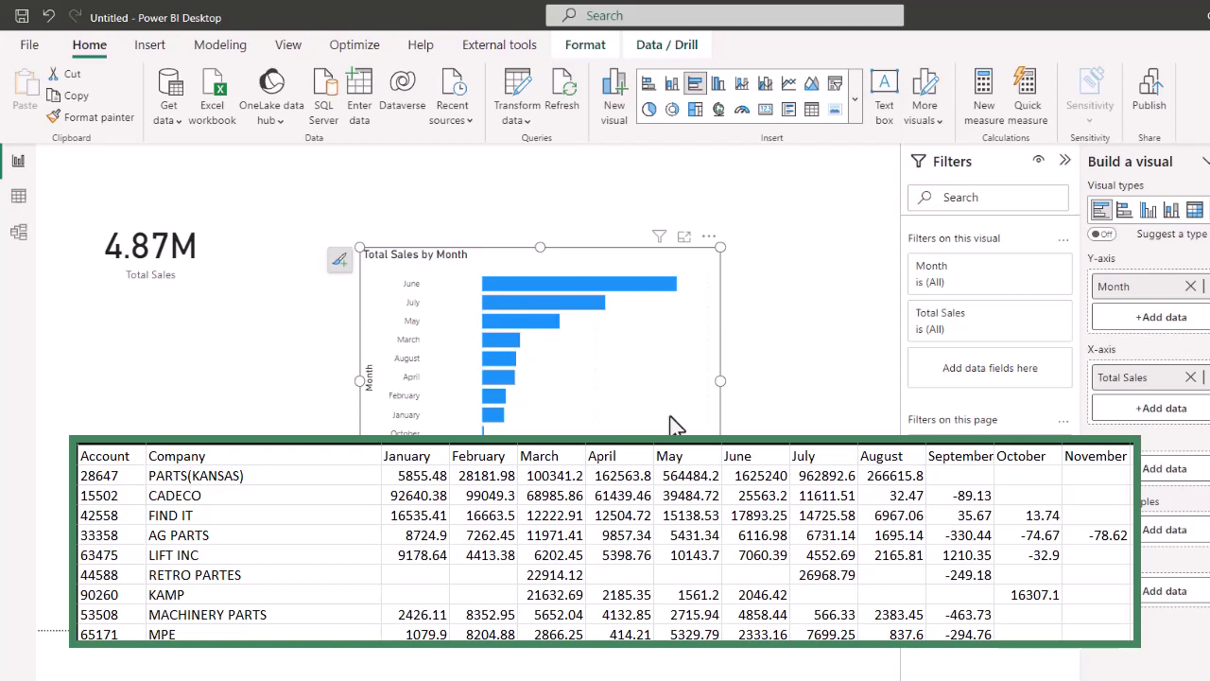
{"action": "left_click", "coordinate": [18, 200]}
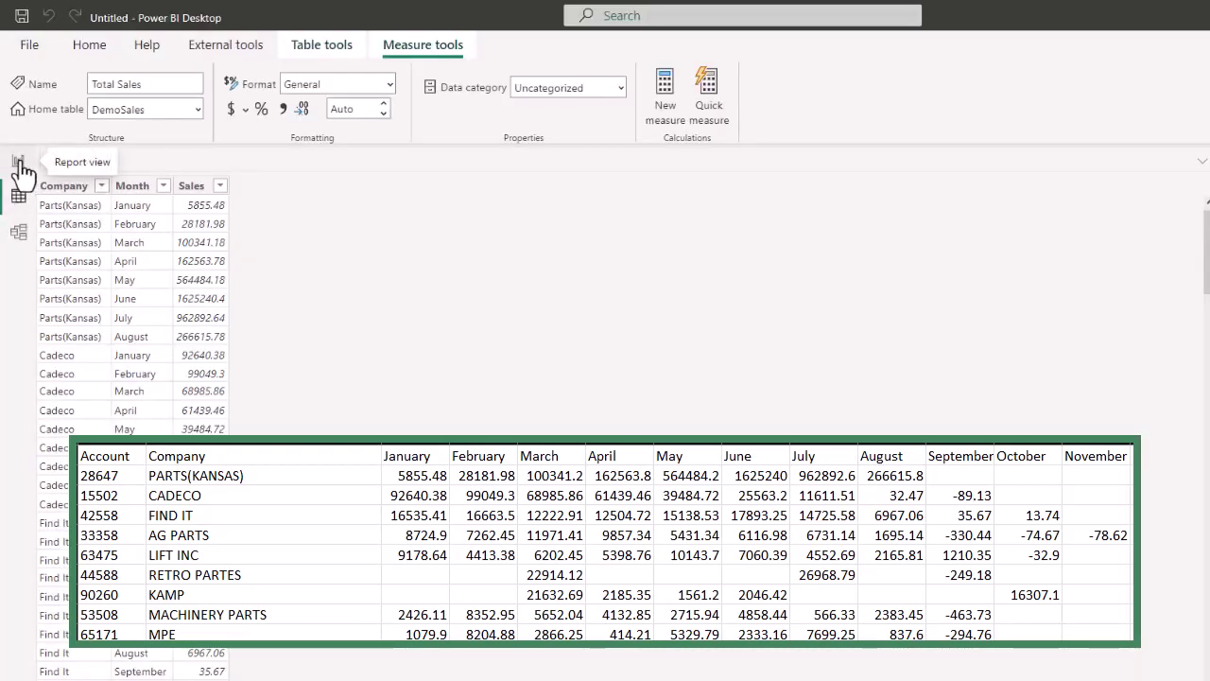
{"action": "left_click", "coordinate": [18, 162]}
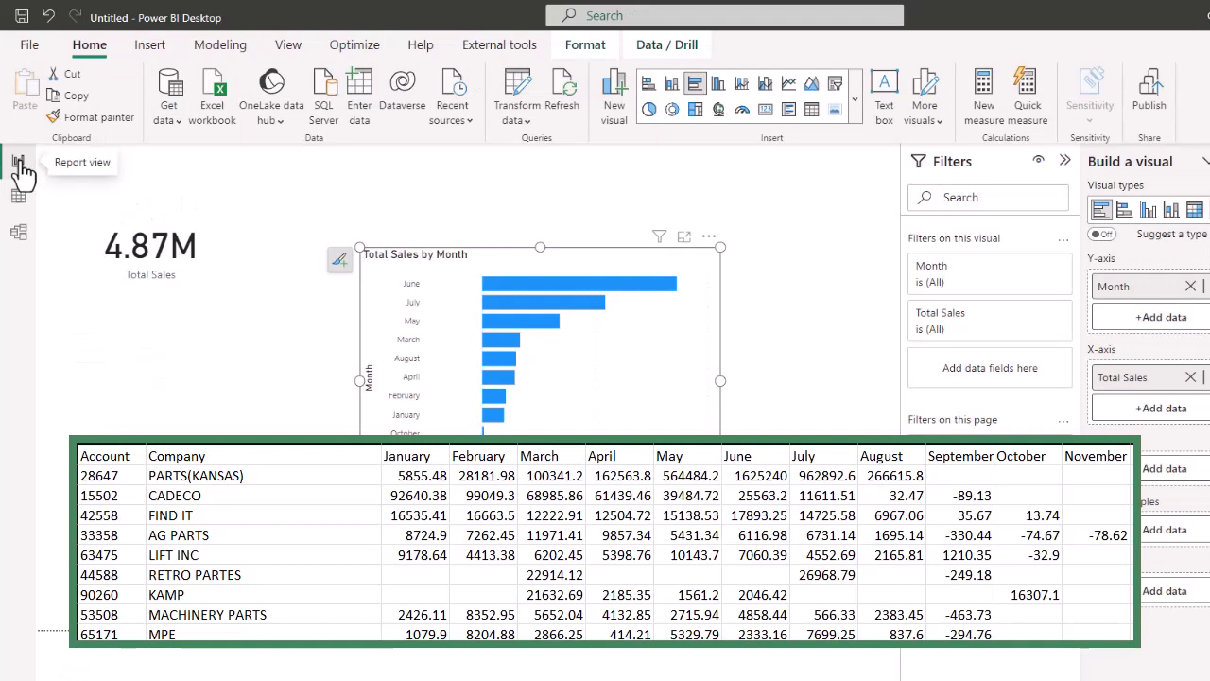